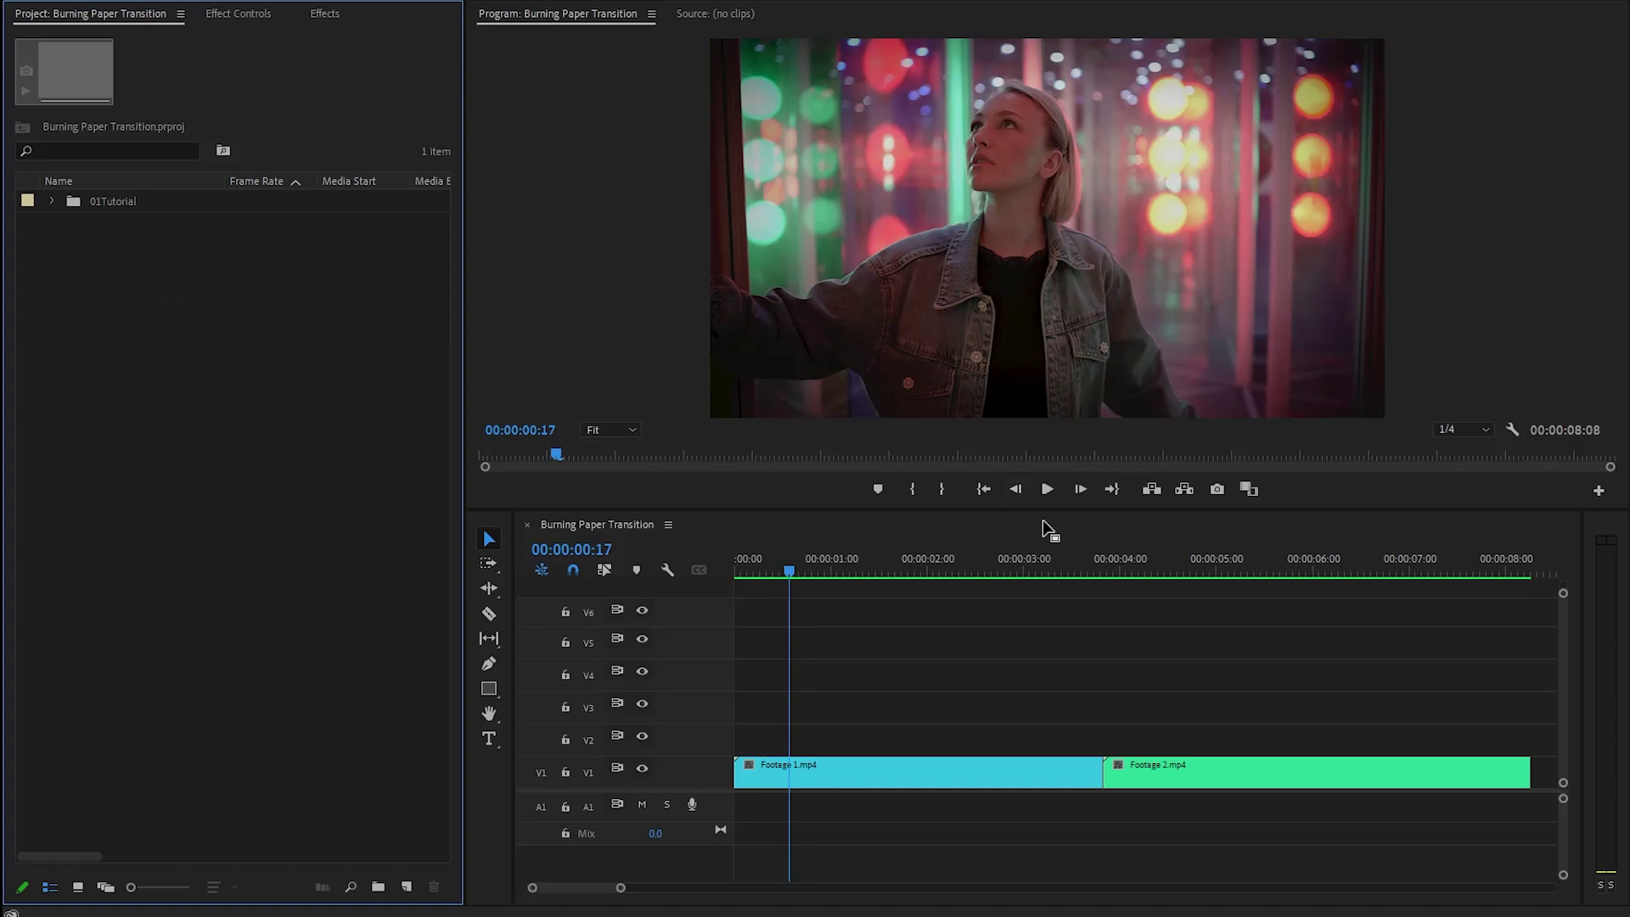
- Preview the footage near two seconds and at 00:00:04:16
{"action": "left_click", "coordinate": [996, 575]}
{"action": "left_click", "coordinate": [1172, 574]}
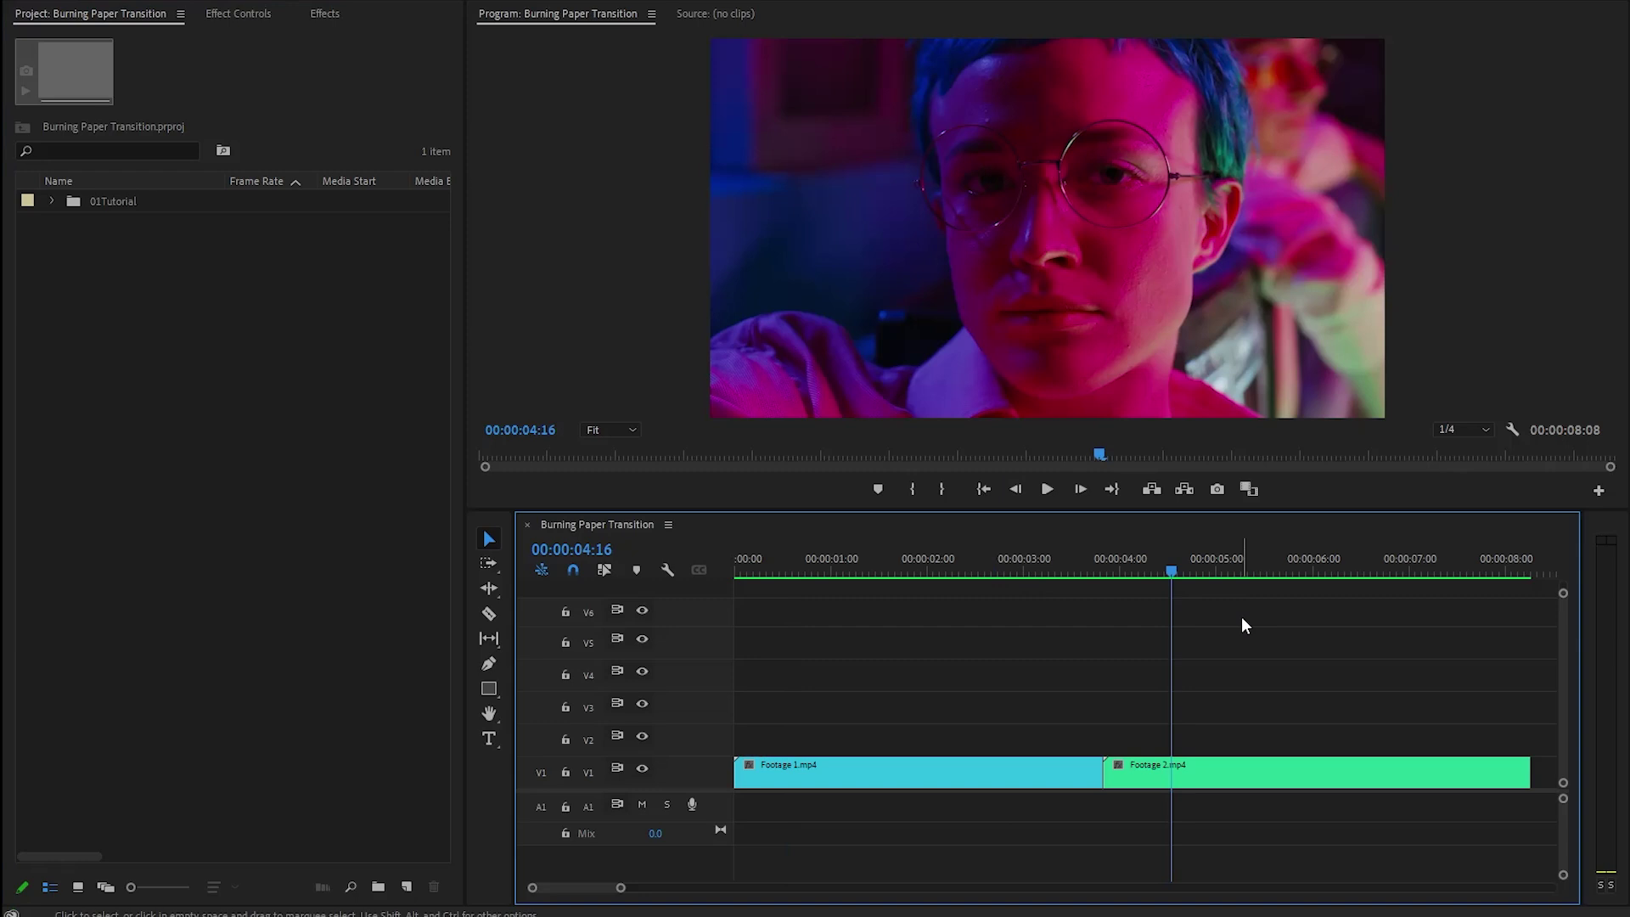
{"action": "key", "text": "alt+Tab"}
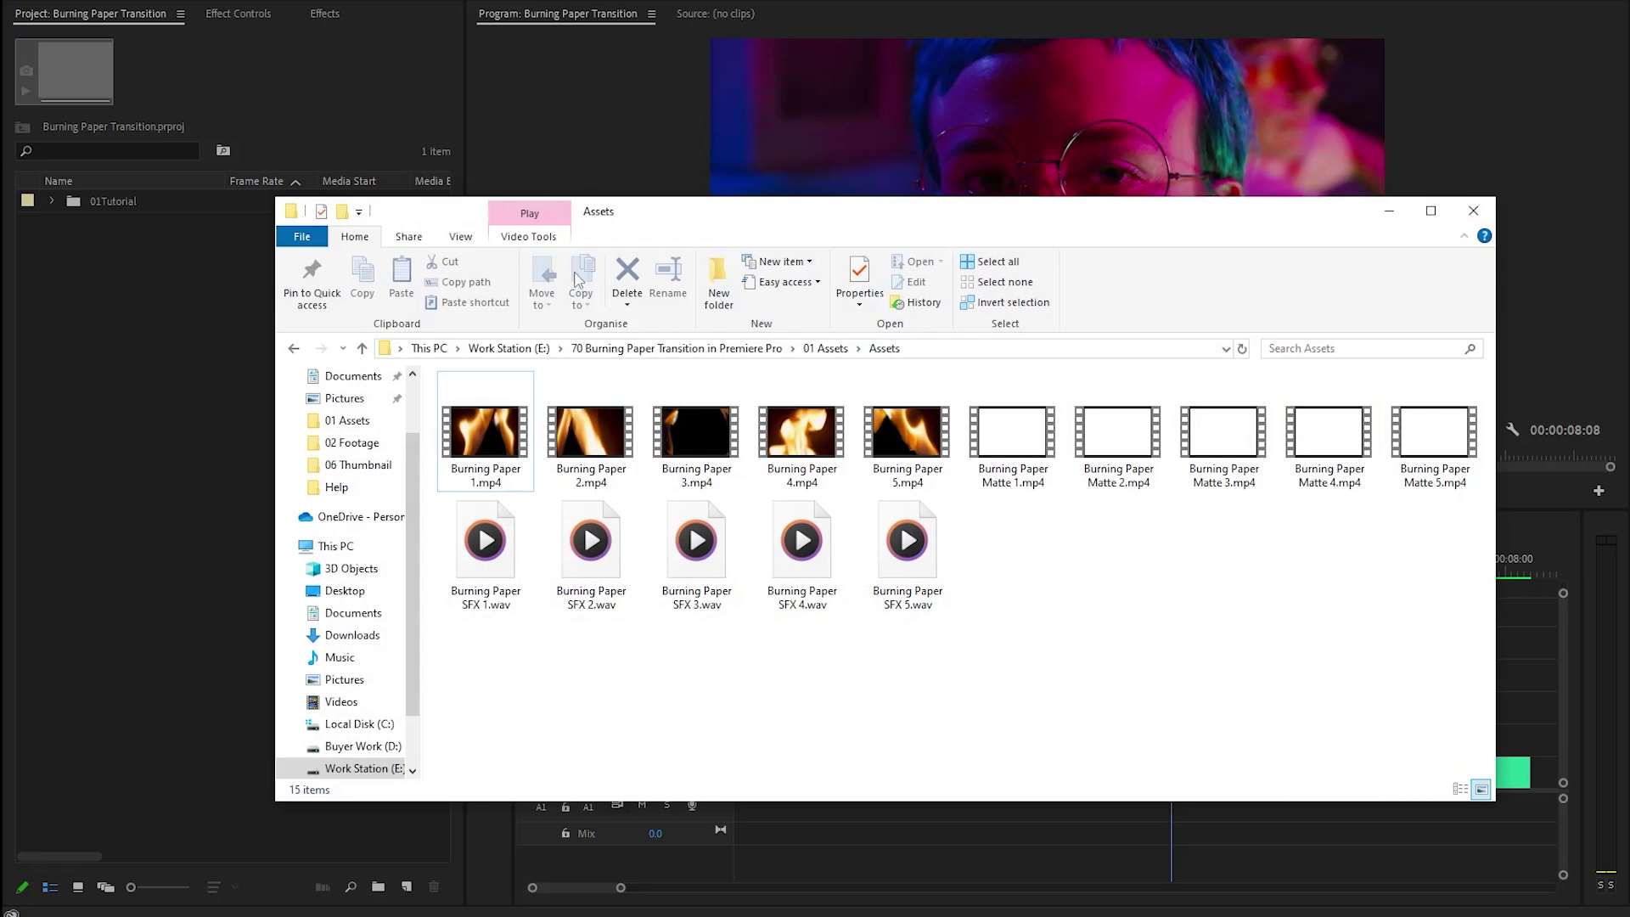
- Browse the Burning Paper flame, matte and sound effect files in the Assets folder
{"action": "left_click", "coordinate": [503, 424]}
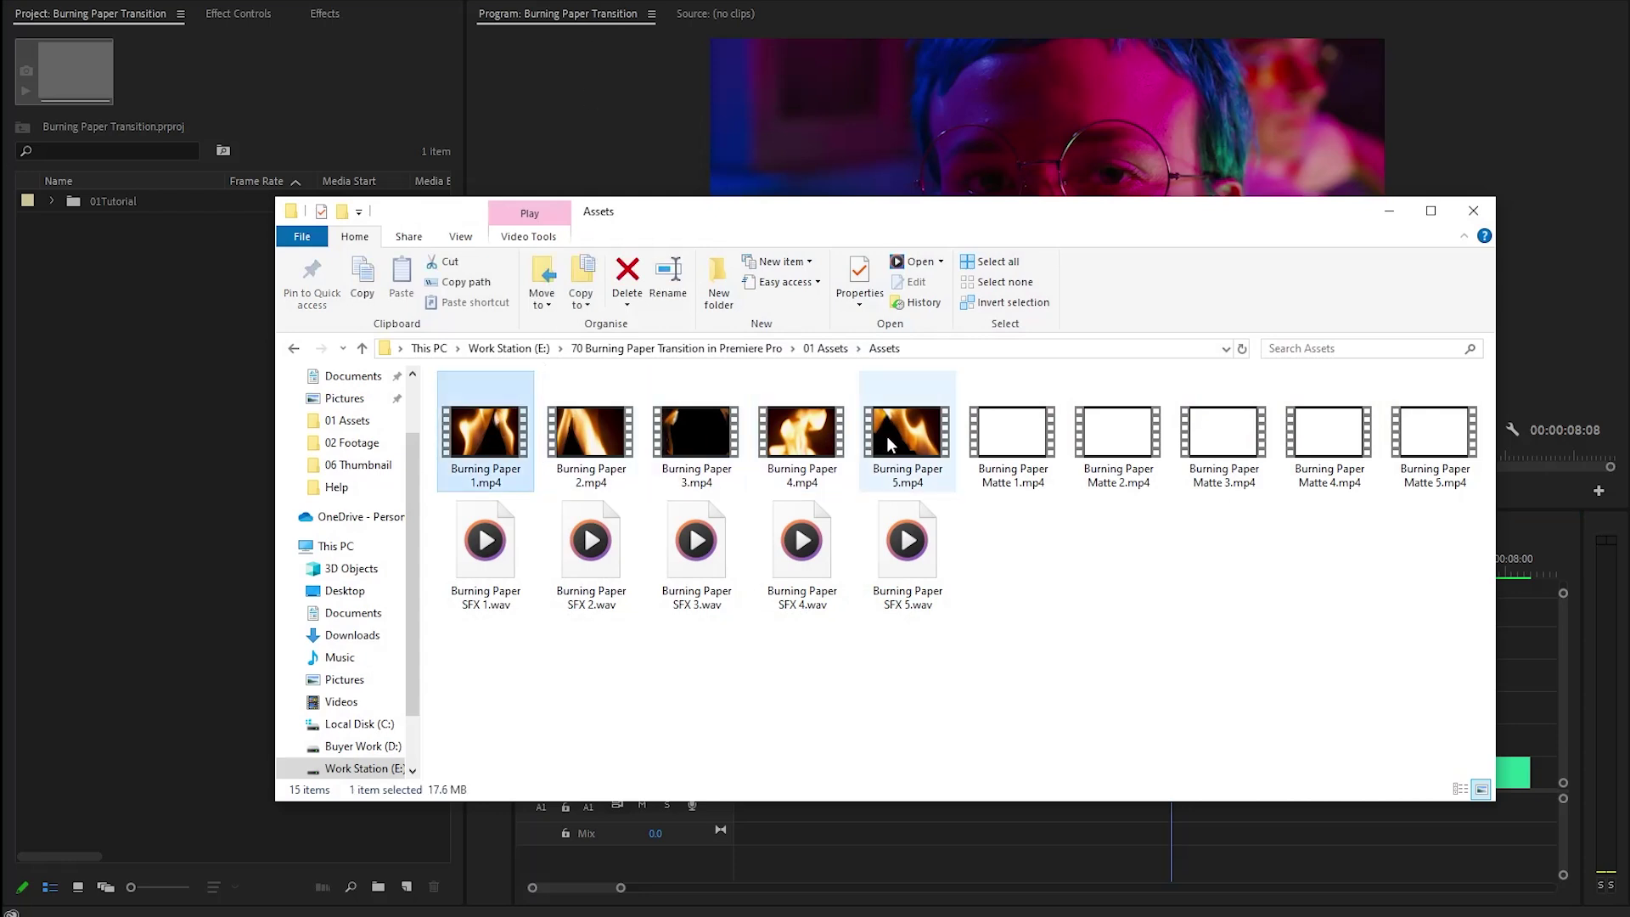
{"action": "left_click", "coordinate": [886, 435], "text": "shift"}
{"action": "left_click", "coordinate": [1021, 475]}
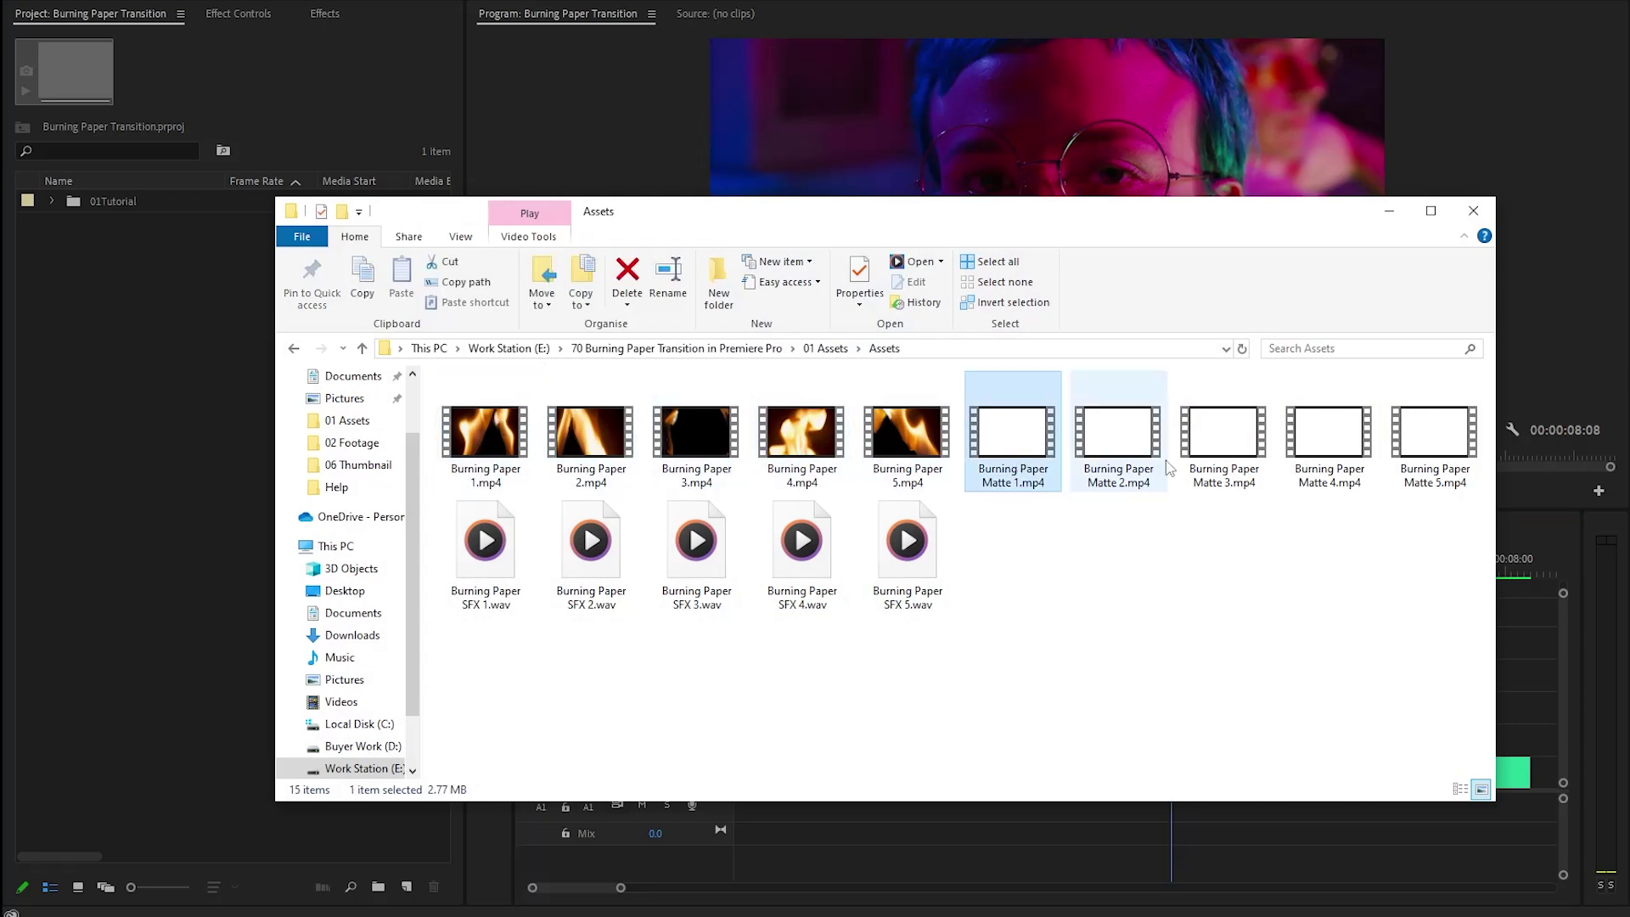
{"action": "left_click", "coordinate": [1424, 466], "text": "shift"}
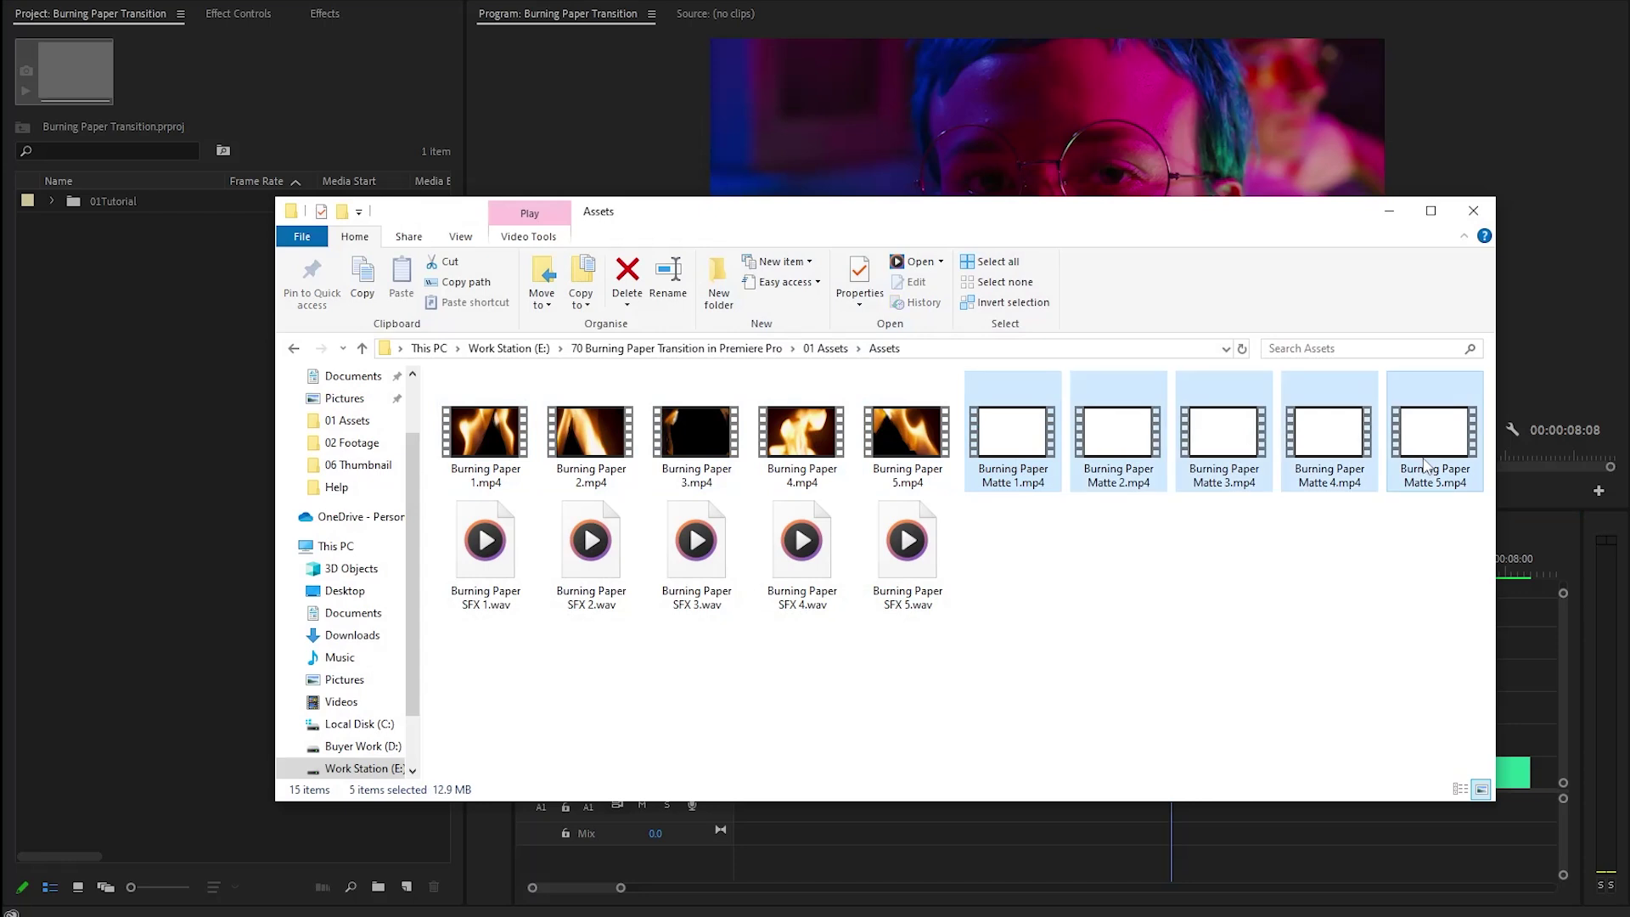
{"action": "left_click", "coordinate": [1337, 600]}
{"action": "left_click_drag", "start_coordinate": [996, 551], "coordinate": [488, 641]}
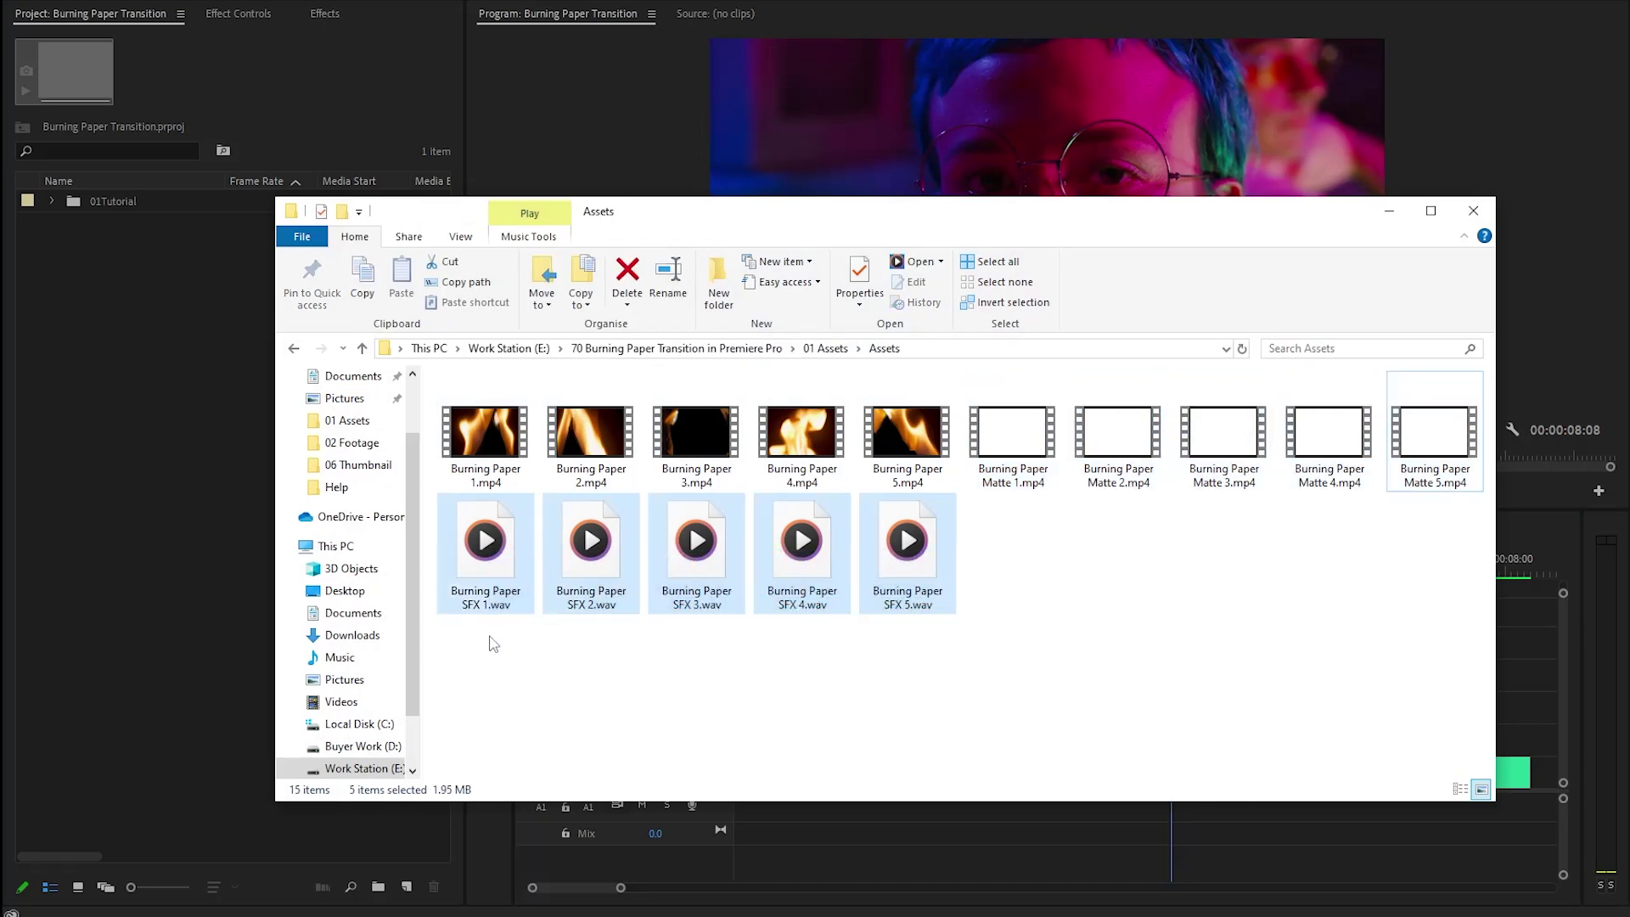
{"action": "left_click", "coordinate": [497, 662]}
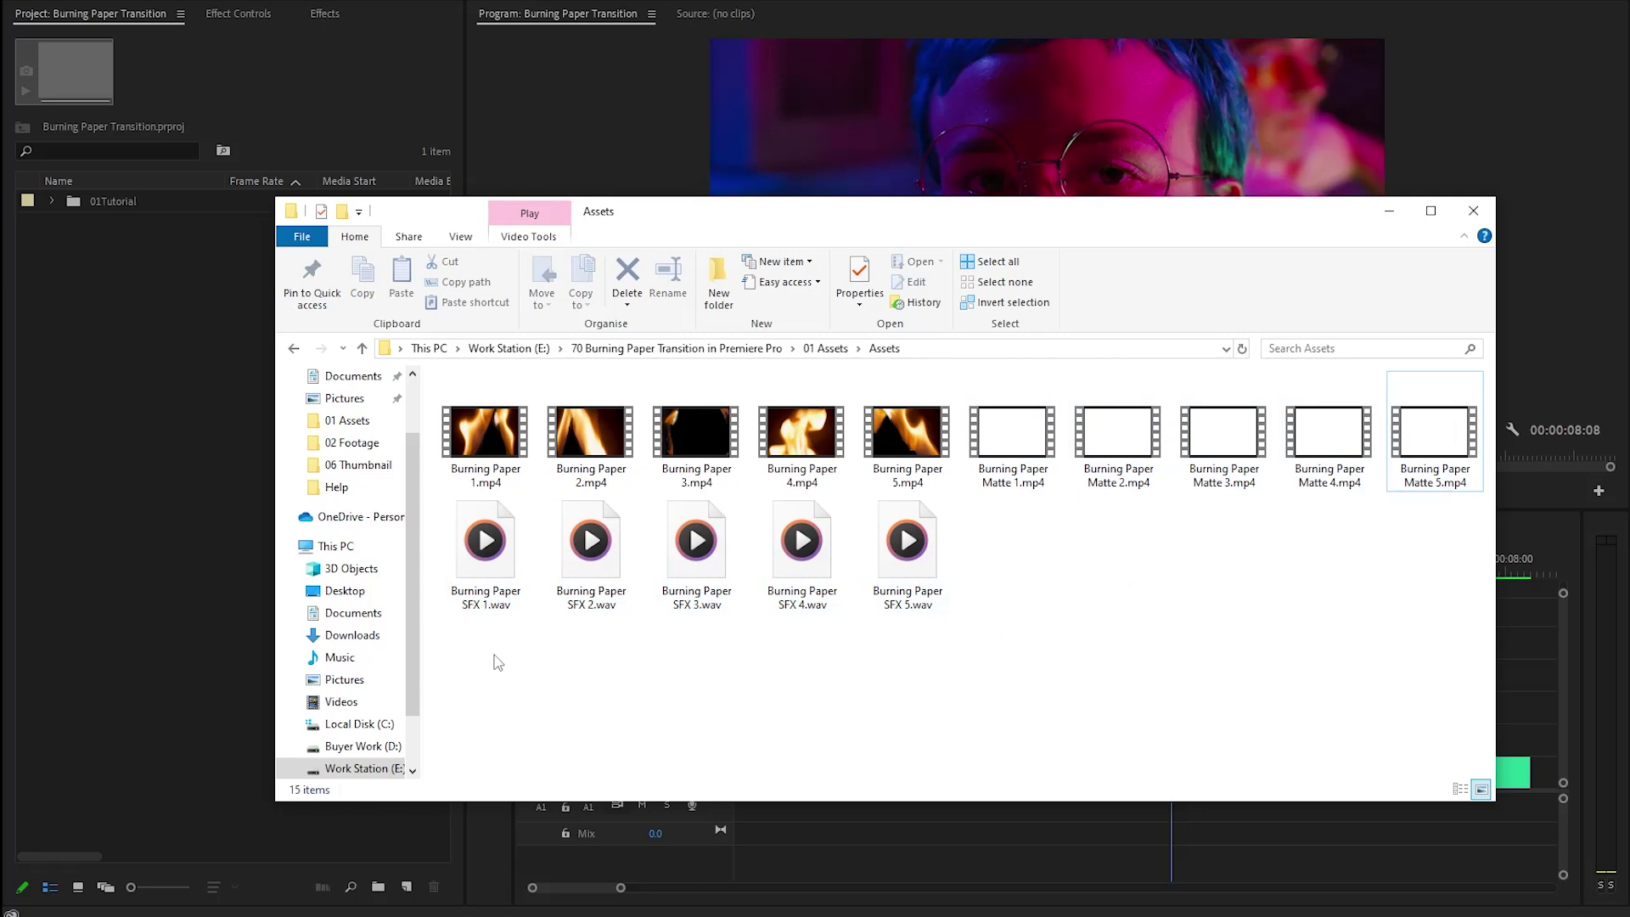
- Import Burning Paper 3.mp4, Burning Paper Matte 3.mp4 and Burning Paper SFX 3.wav into the project
{"action": "left_click", "coordinate": [696, 441]}
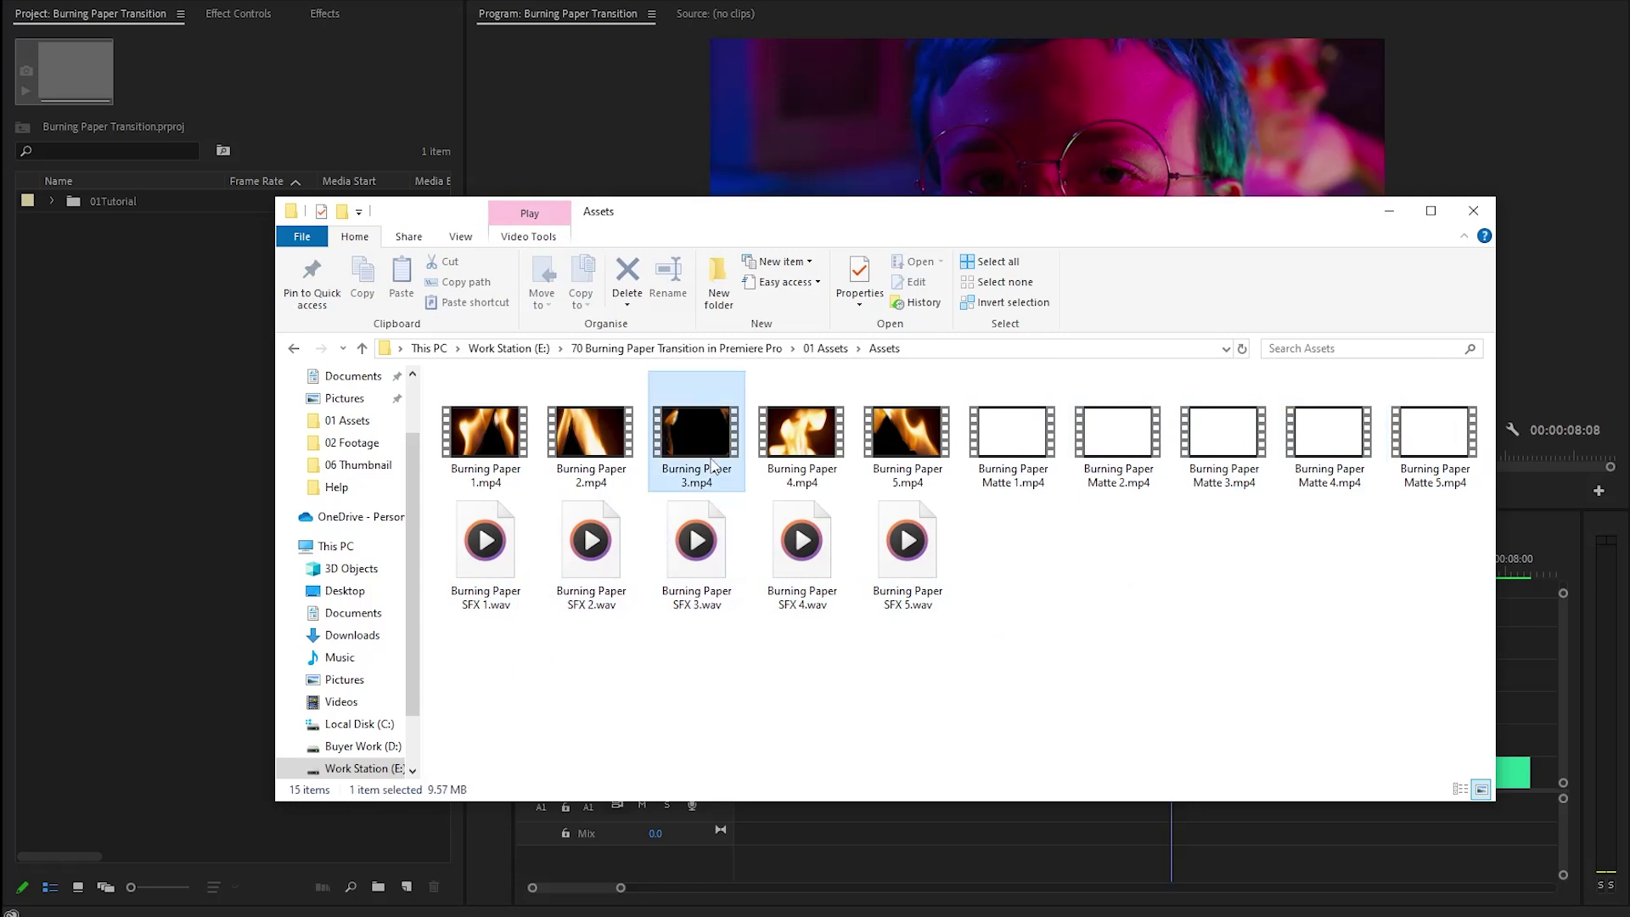
{"action": "left_click", "coordinate": [1217, 495], "text": "ctrl"}
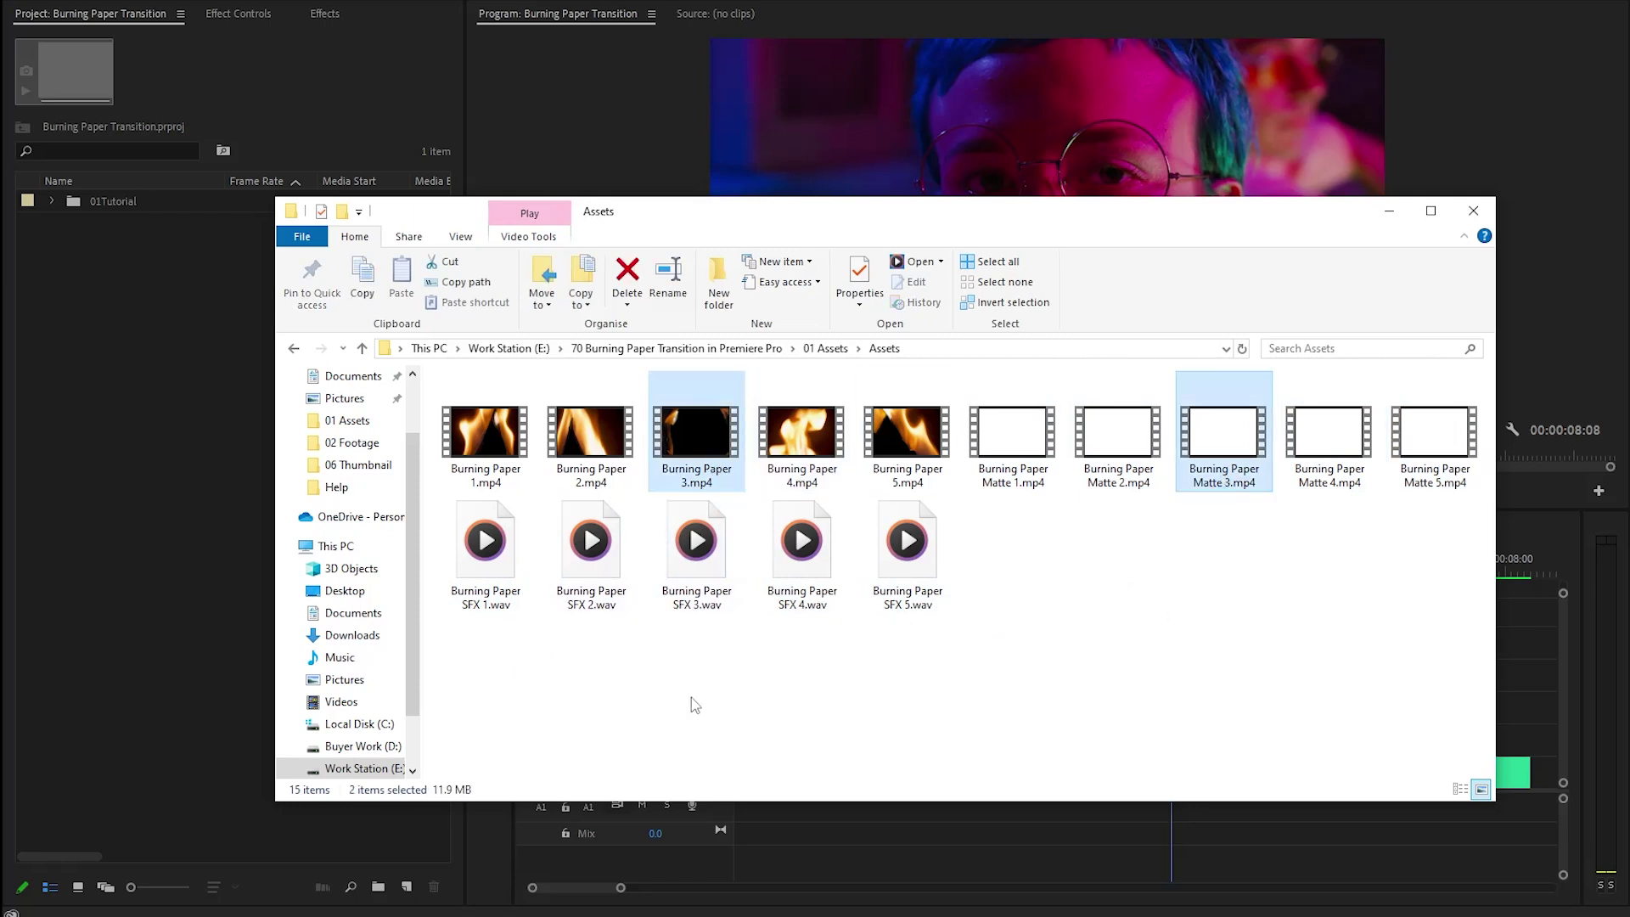
{"action": "left_click", "coordinate": [697, 589], "text": "ctrl"}
{"action": "left_click_drag", "start_coordinate": [717, 578], "coordinate": [109, 552]}
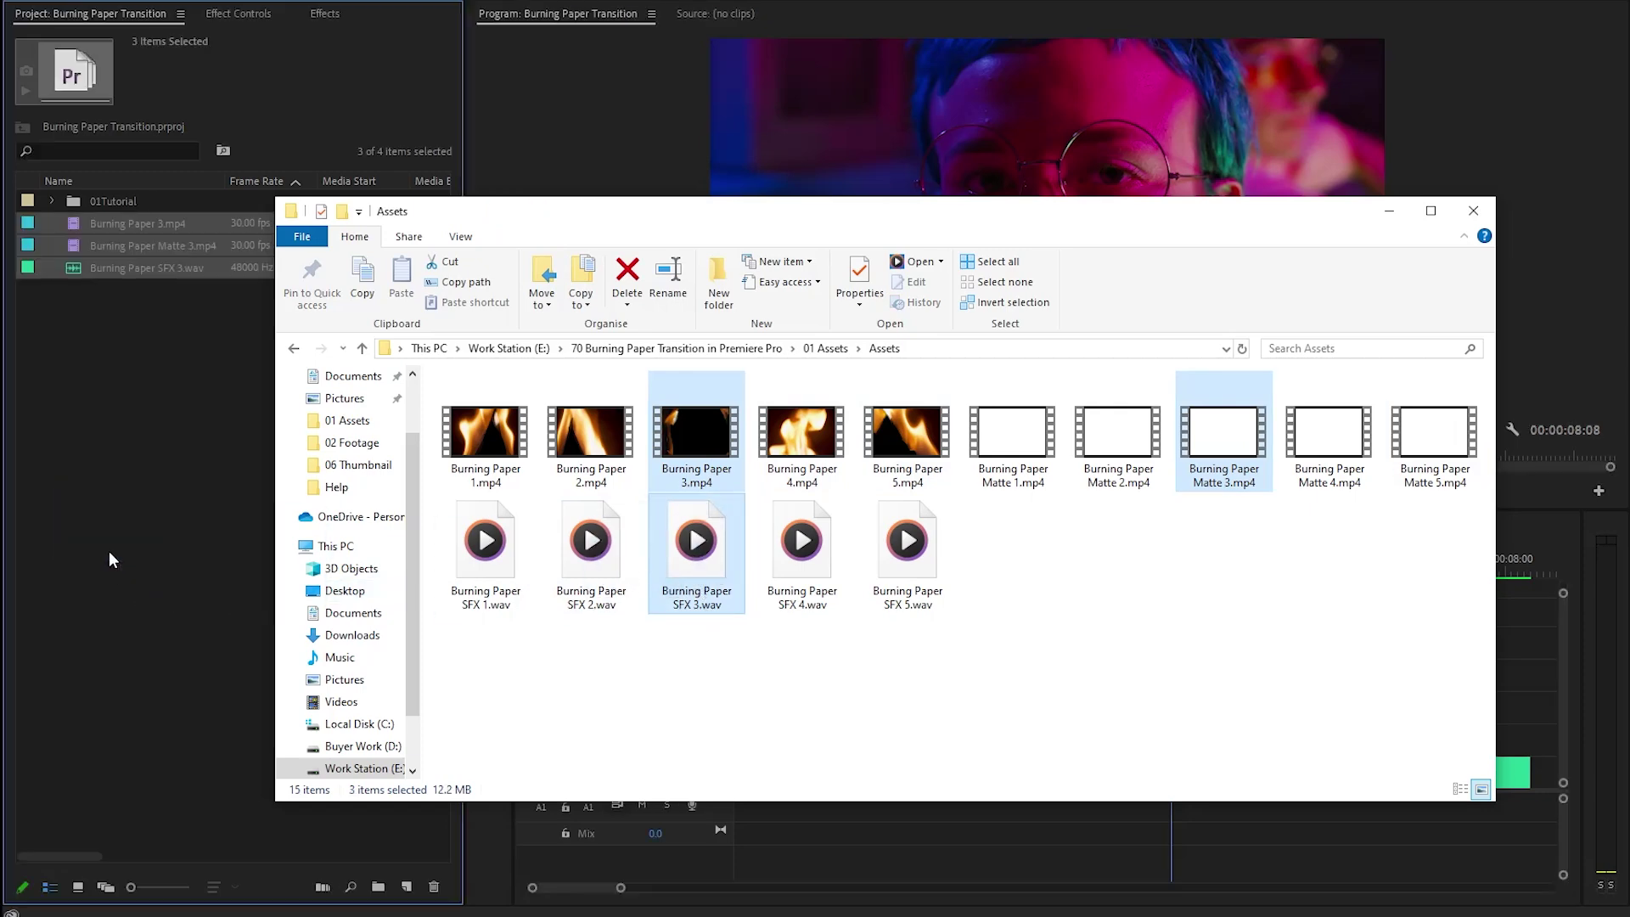
{"action": "left_click", "coordinate": [1389, 211]}
- Place Burning Paper Matte 3.mp4 on V4, preview it, and move Footage 2 up to V3 beneath it
{"action": "left_click", "coordinate": [154, 246]}
{"action": "left_click_drag", "start_coordinate": [219, 303], "coordinate": [939, 667]}
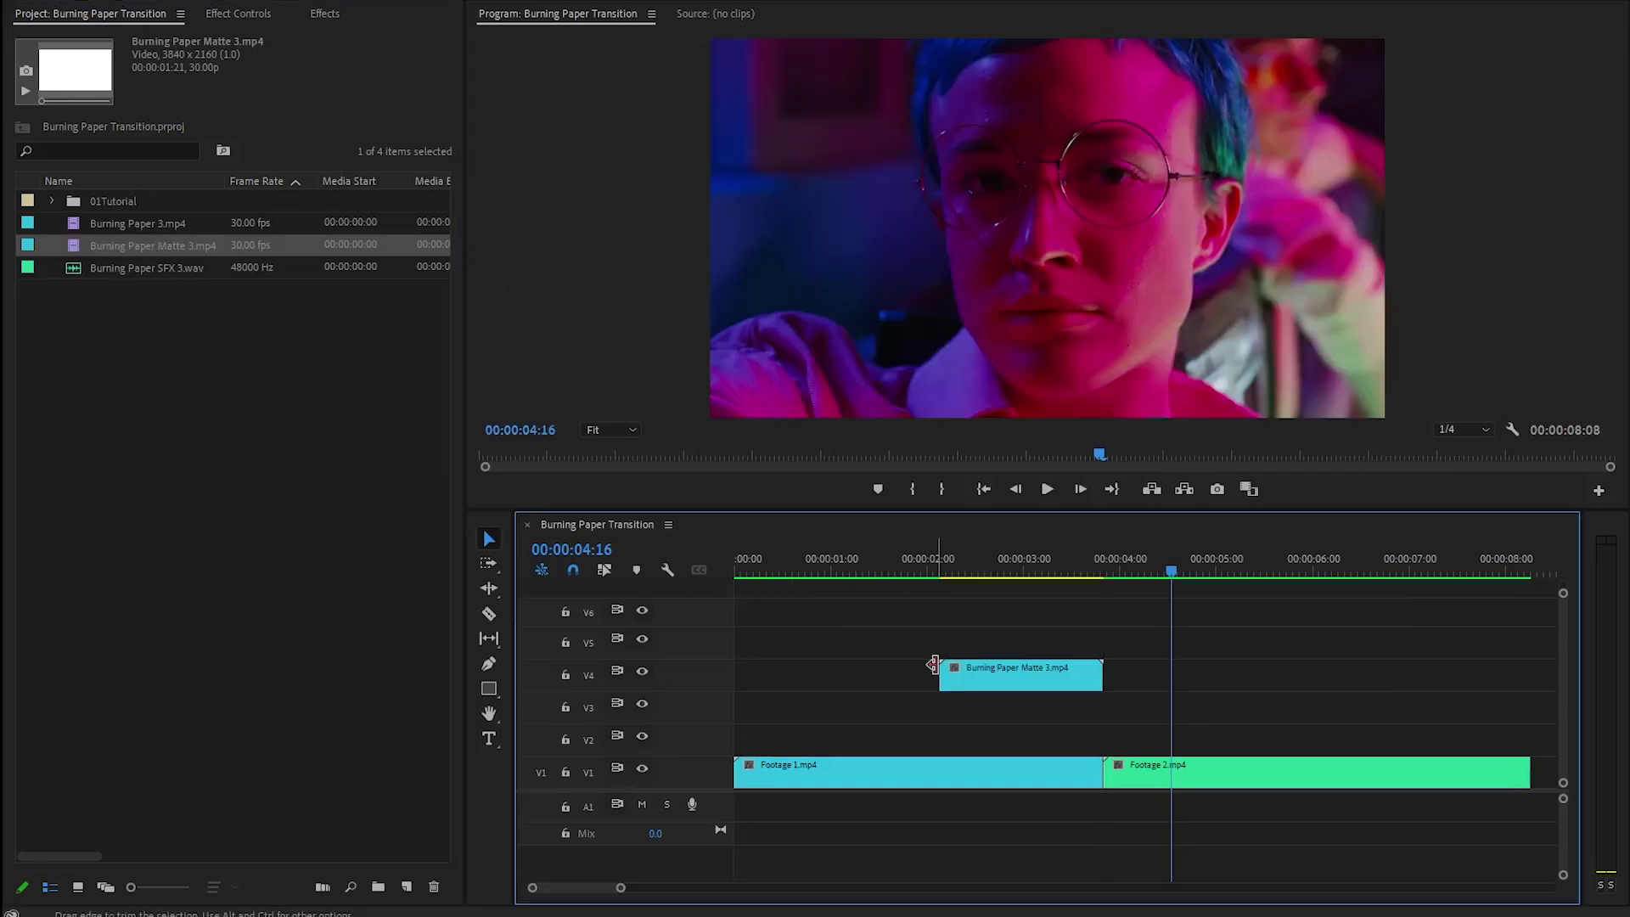
{"action": "left_click", "coordinate": [930, 571]}
{"action": "mouse_move", "coordinate": [935, 569]}
{"action": "left_mouse_down"}
{"action": "mouse_move", "coordinate": [1029, 584]}
{"action": "mouse_move", "coordinate": [1007, 593]}
{"action": "left_mouse_up"}
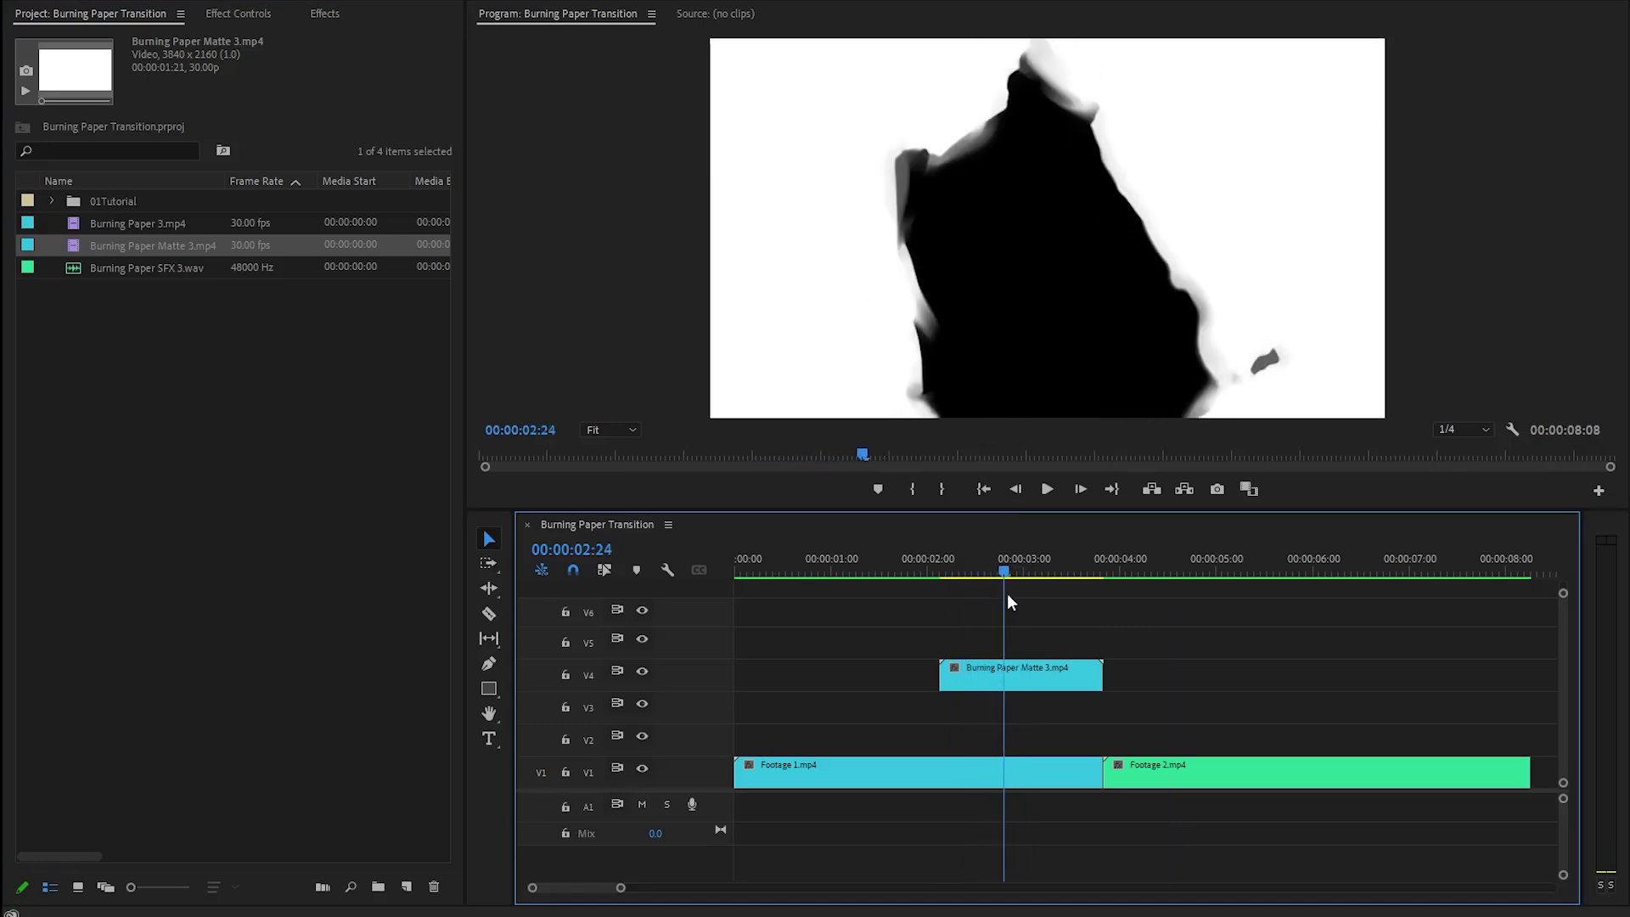
{"action": "left_click_drag", "start_coordinate": [1157, 776], "coordinate": [1040, 710]}
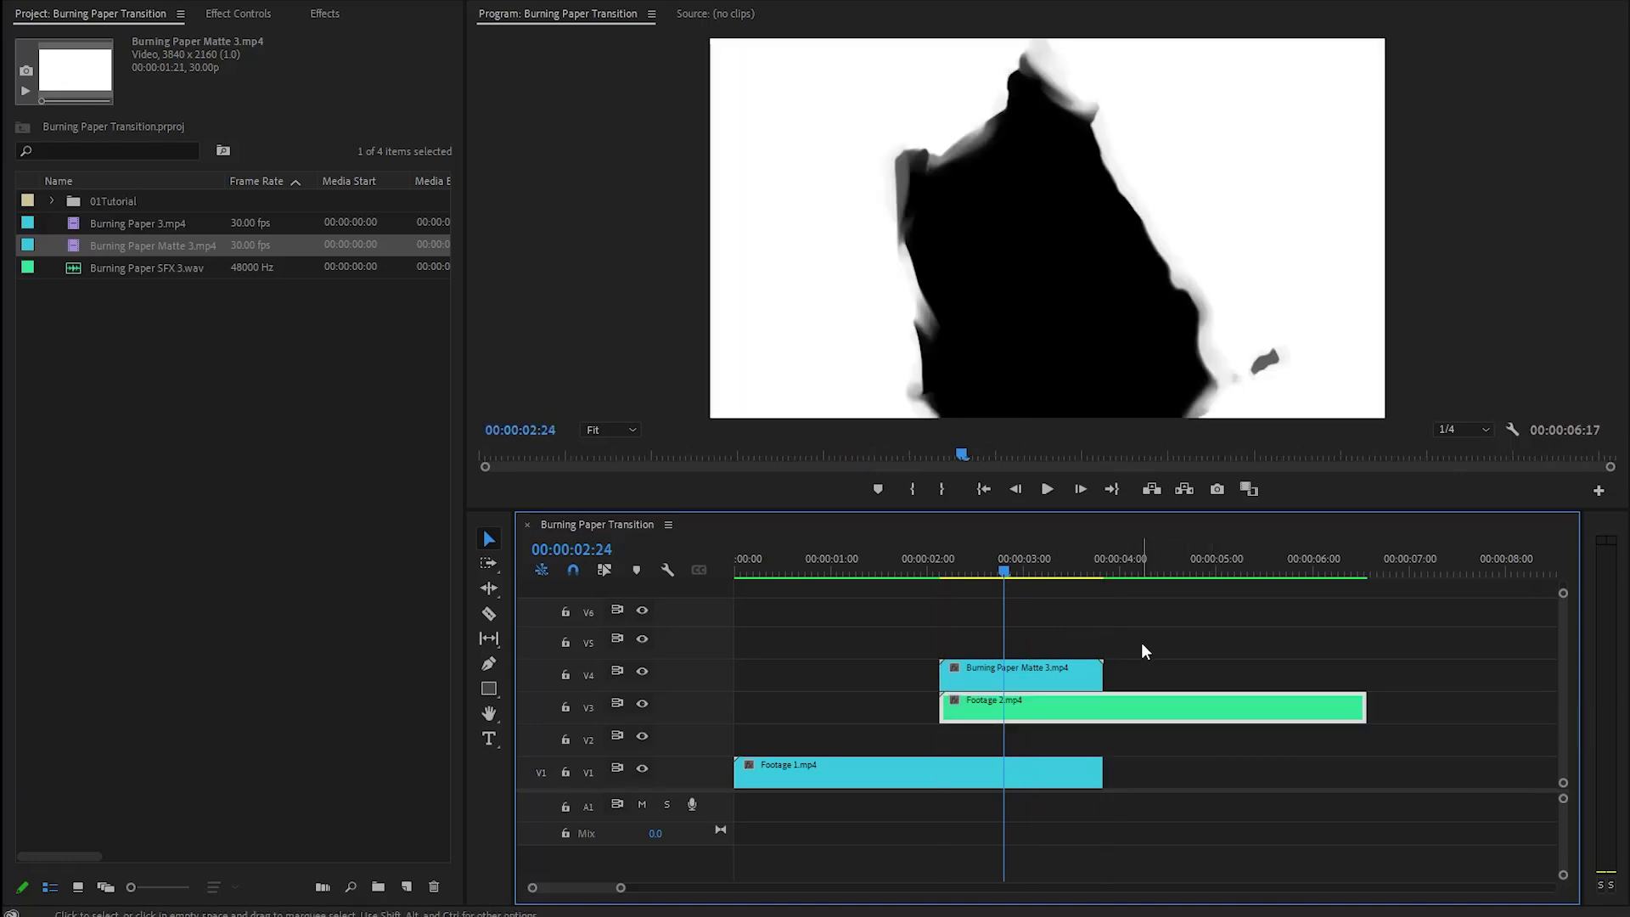
- Apply the Track Matte Key effect to Footage 2
{"action": "left_click", "coordinate": [324, 13]}
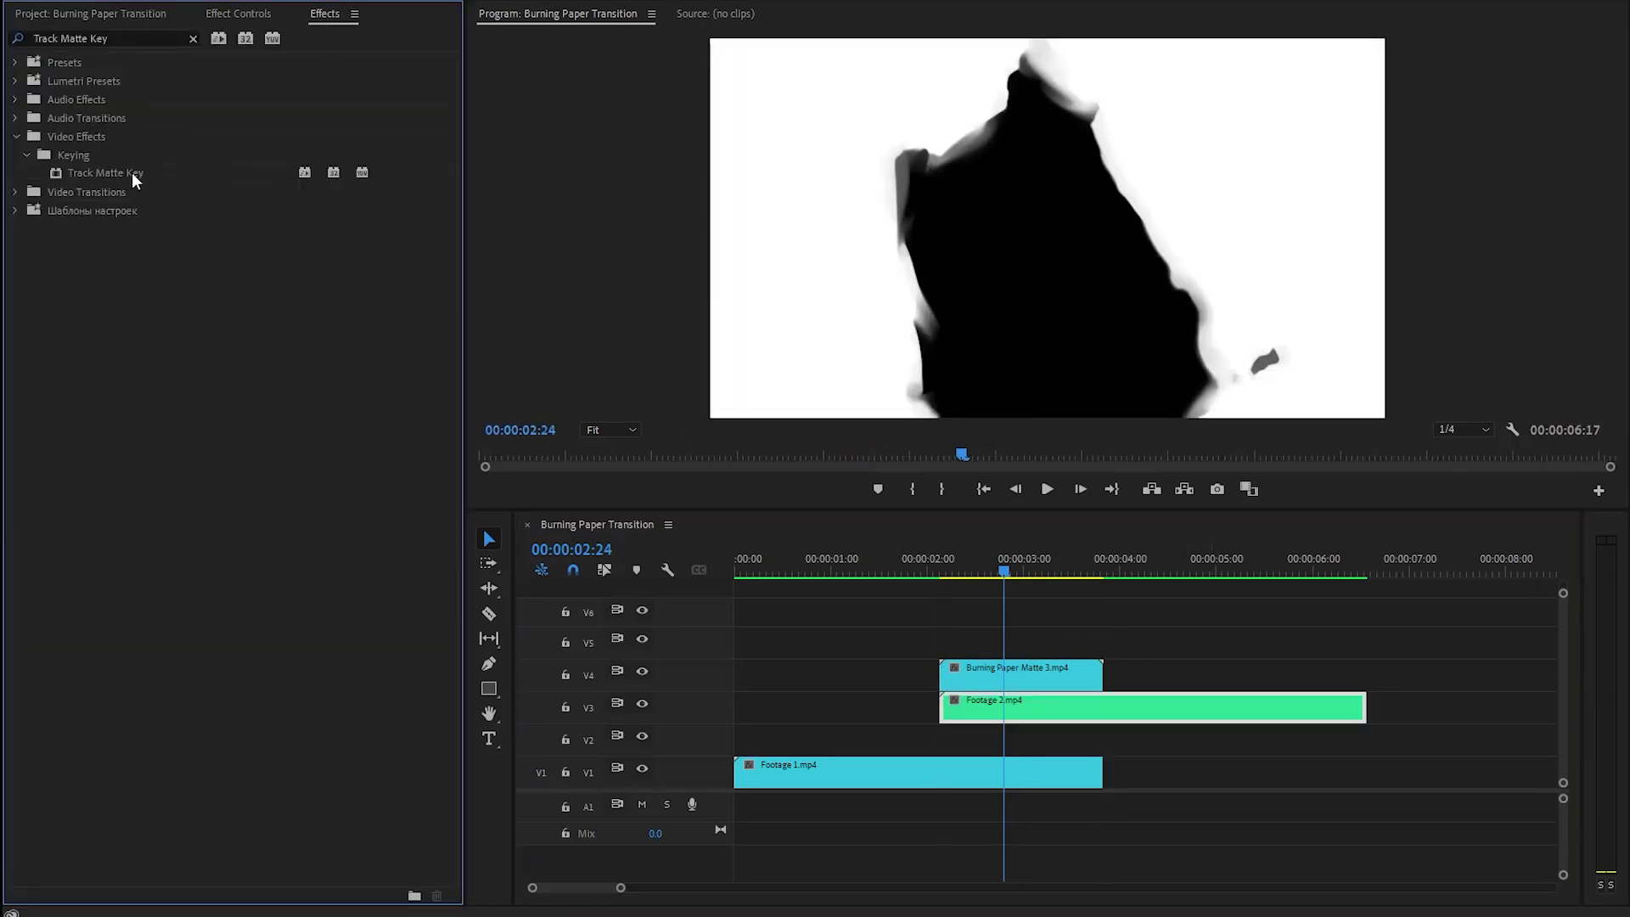
{"action": "left_click", "coordinate": [185, 170]}
{"action": "left_click_drag", "start_coordinate": [144, 193], "coordinate": [885, 705]}
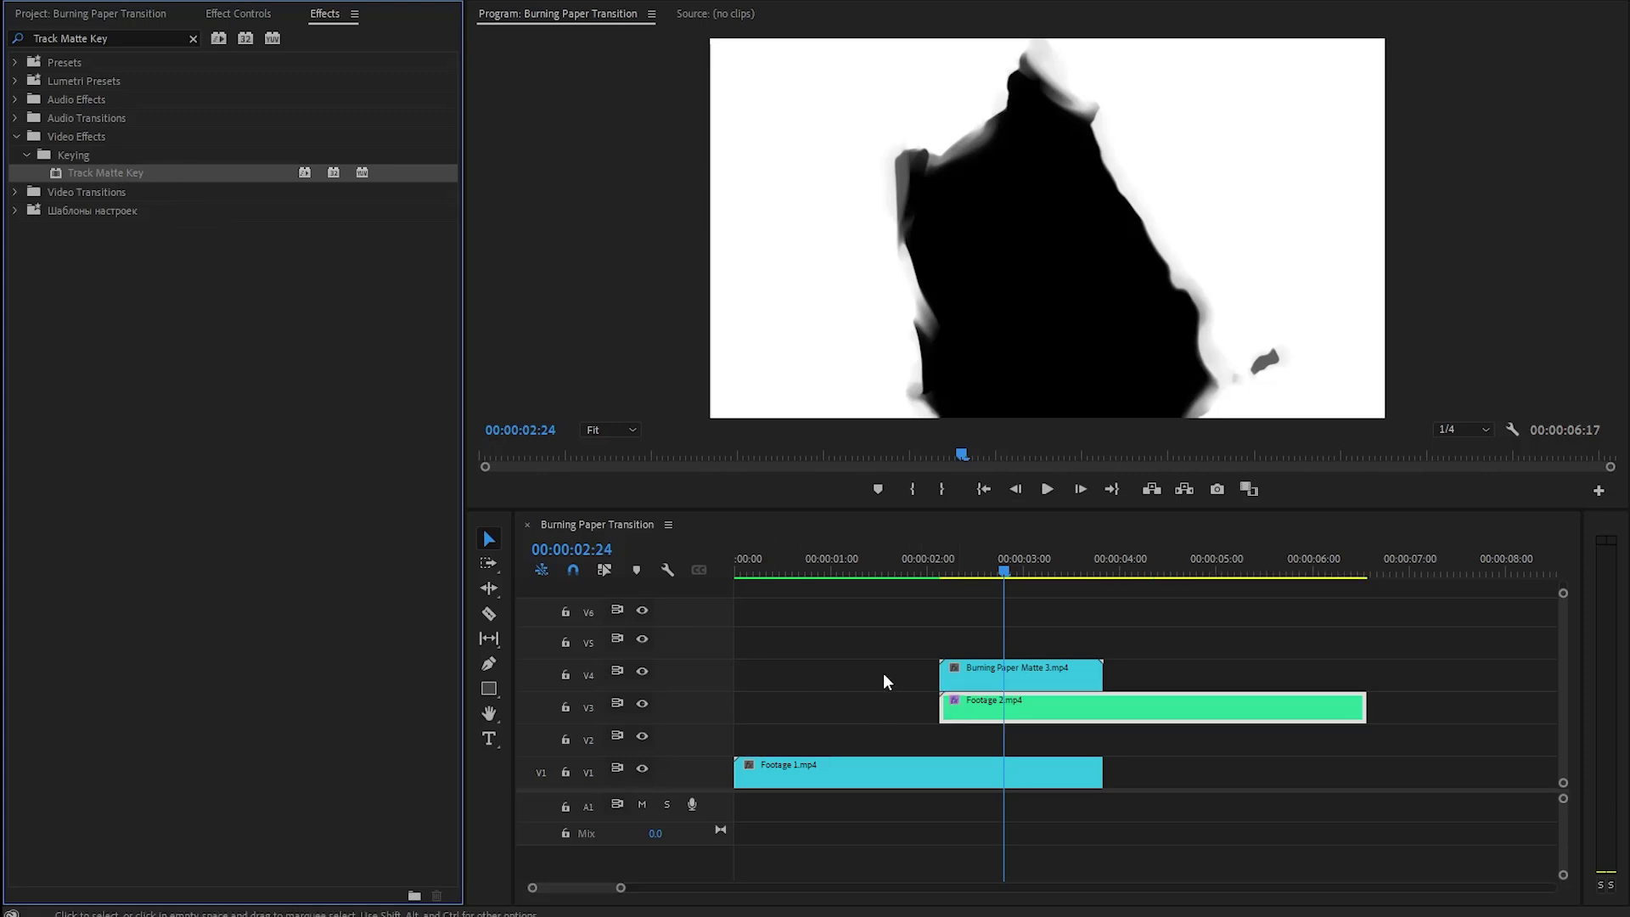
- Set Track Matte Key to Matte Video 4, Composite Using Matte Luma, with Reverse checked
{"action": "left_click", "coordinate": [248, 15]}
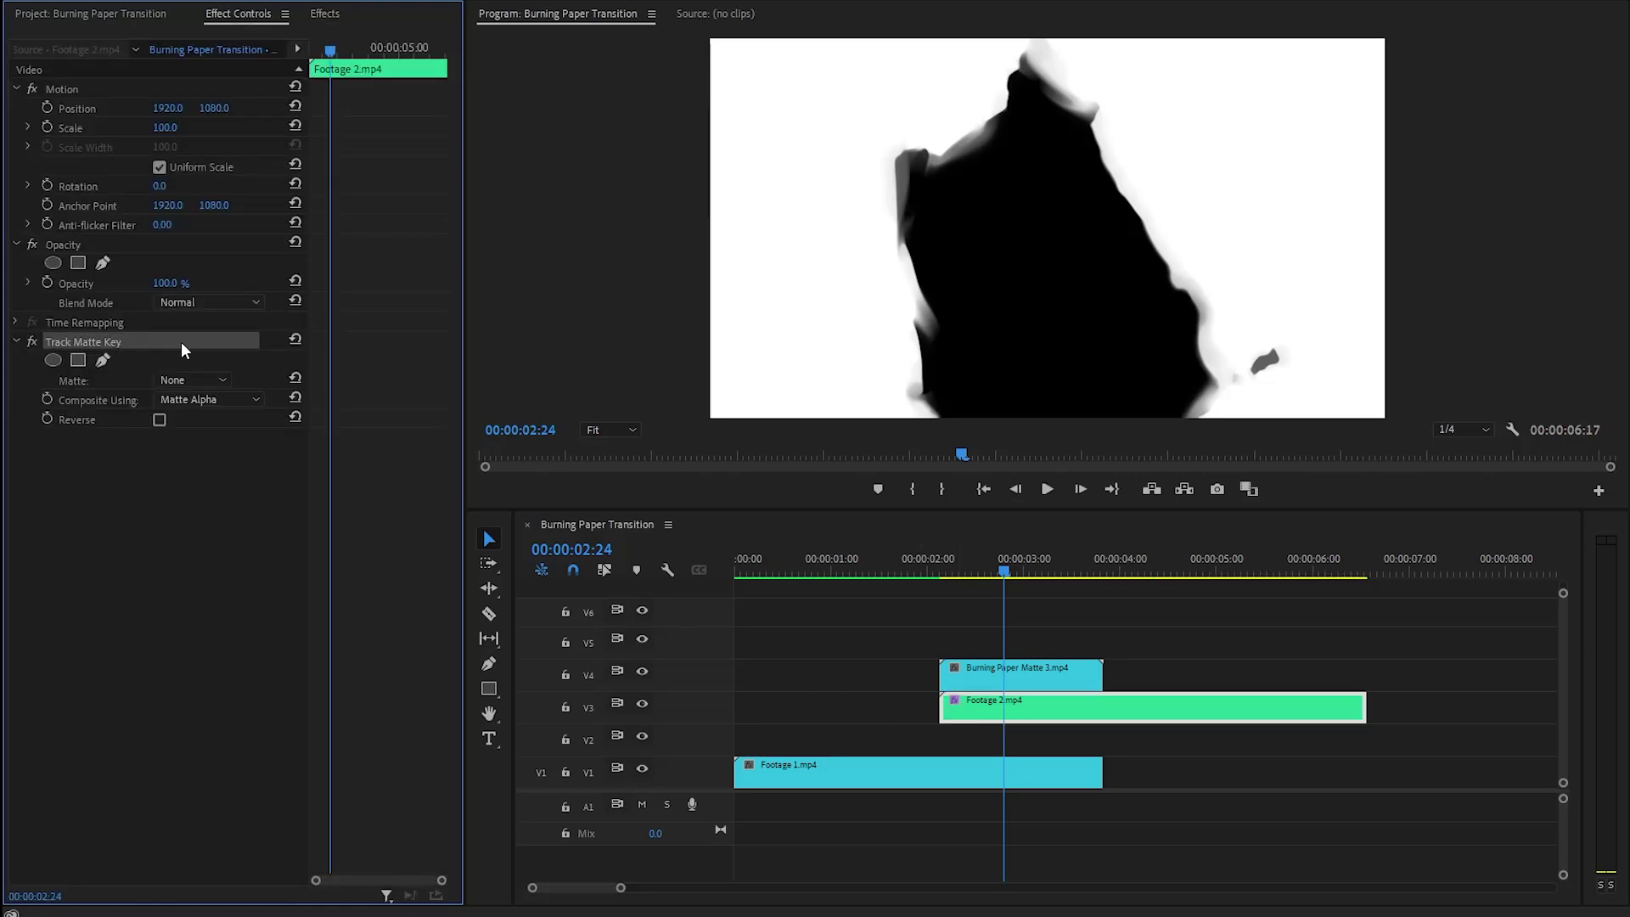
{"action": "left_click", "coordinate": [205, 382]}
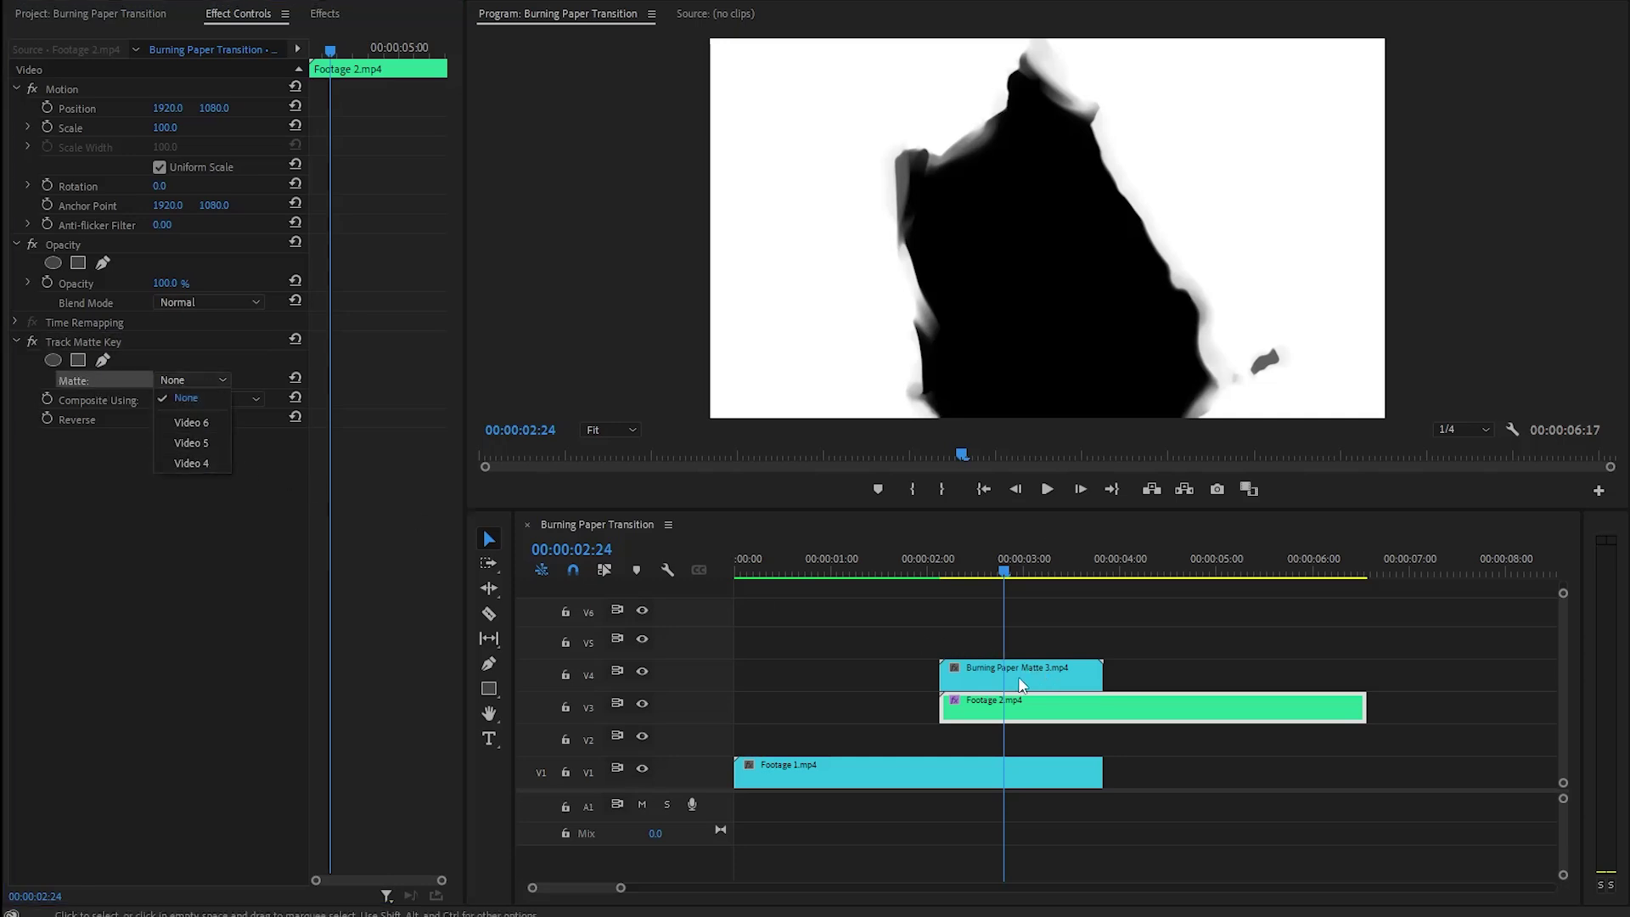
{"action": "left_click", "coordinate": [192, 463]}
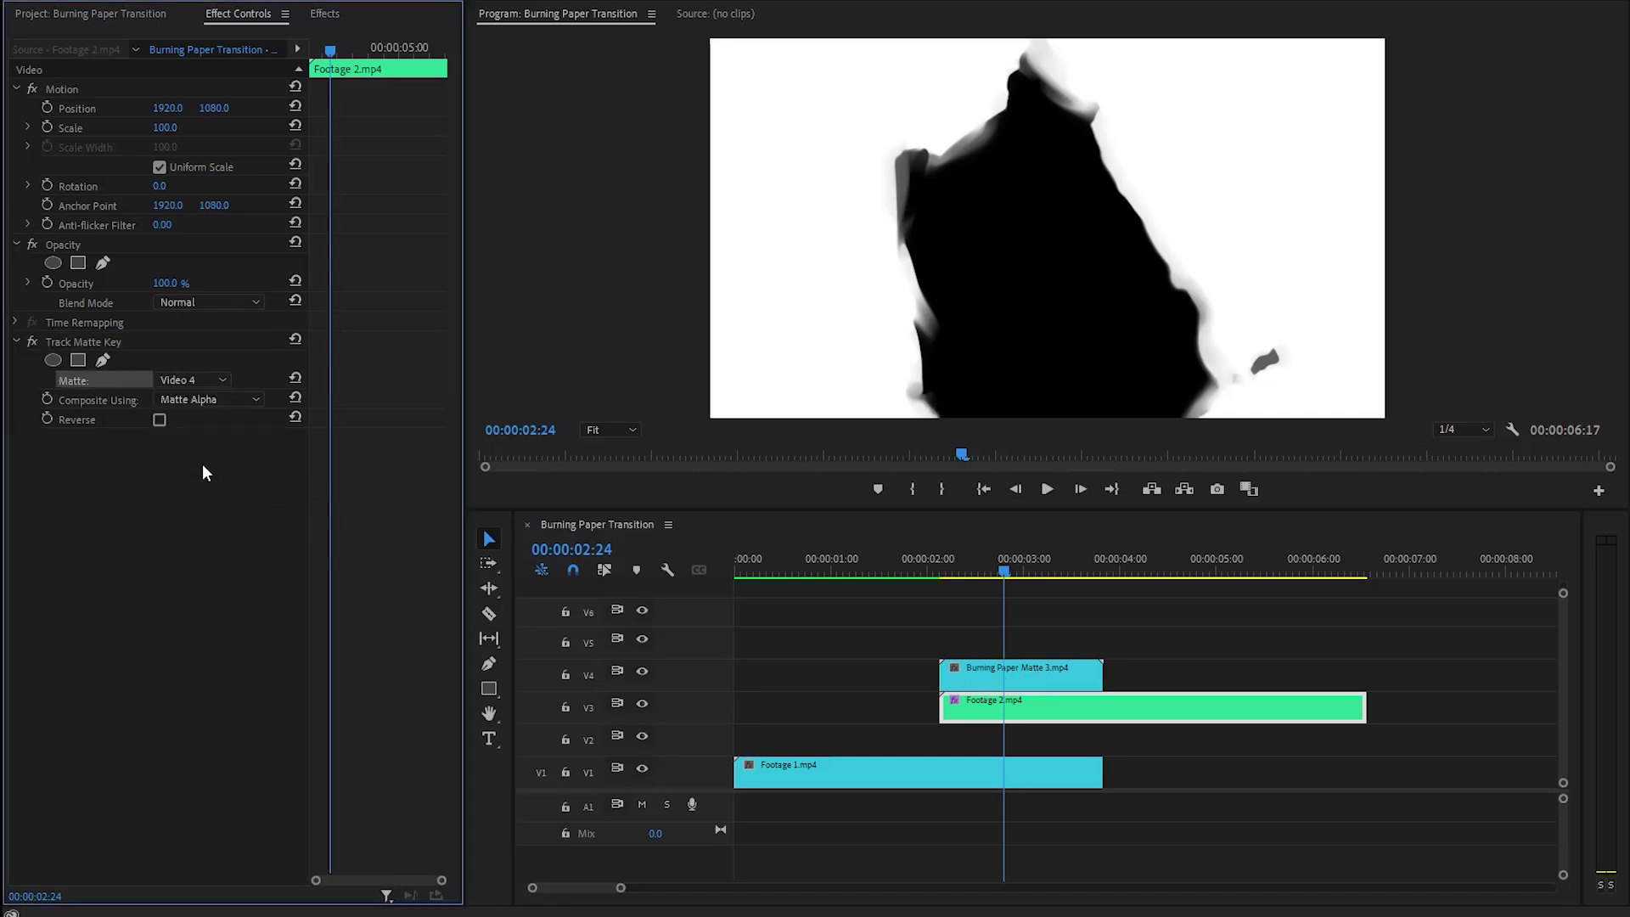
{"action": "left_click", "coordinate": [225, 401]}
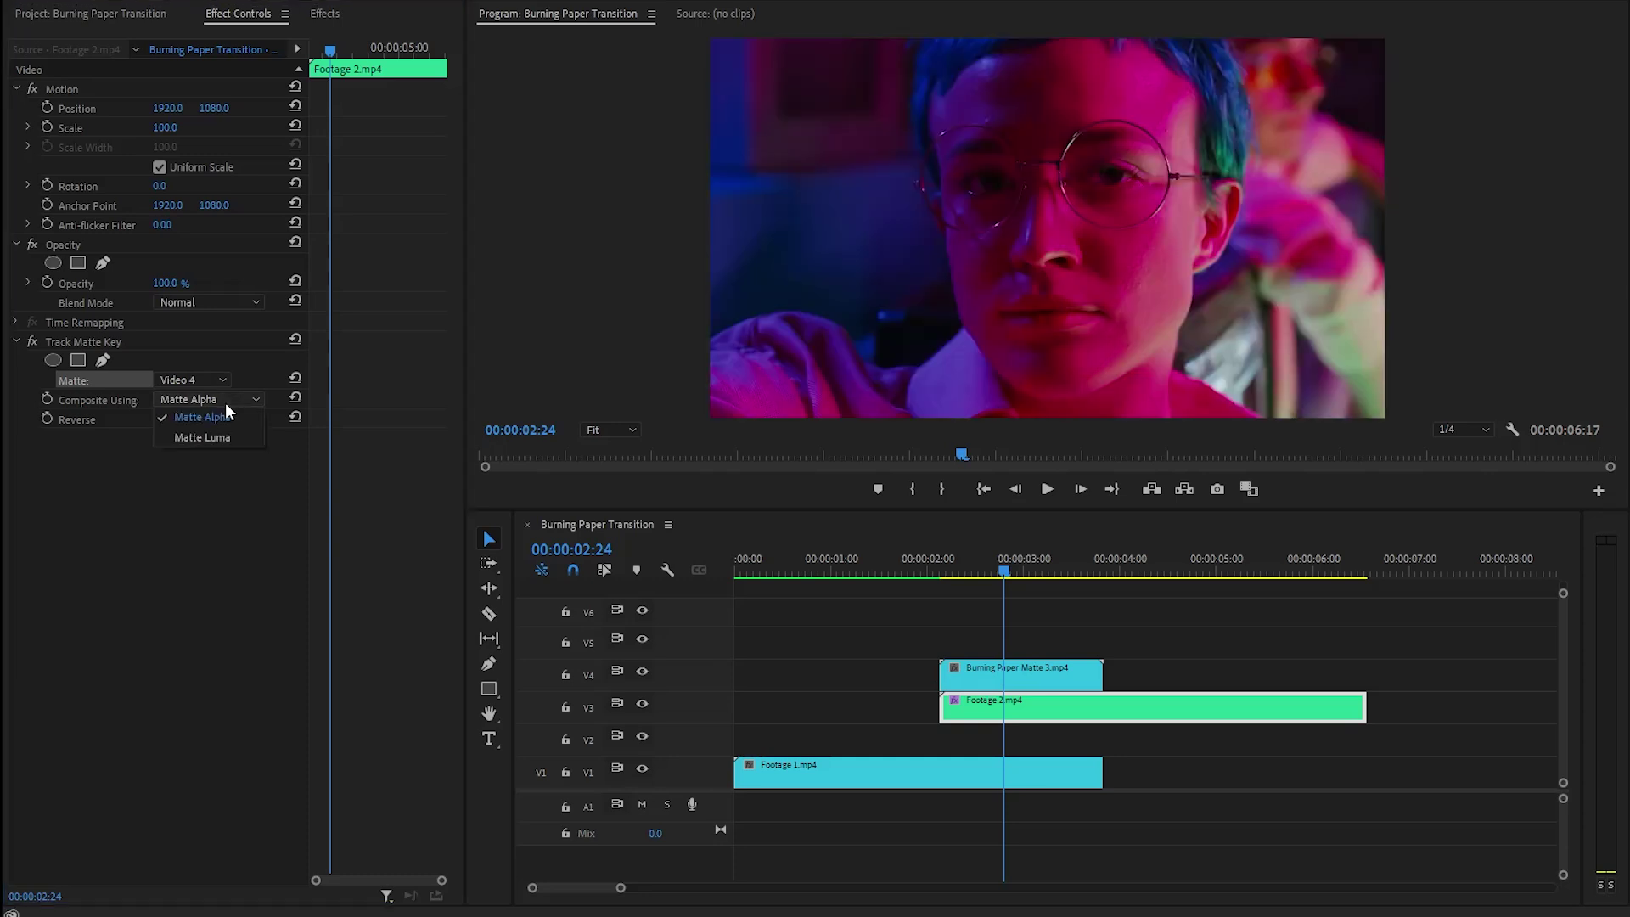
{"action": "left_click", "coordinate": [229, 436]}
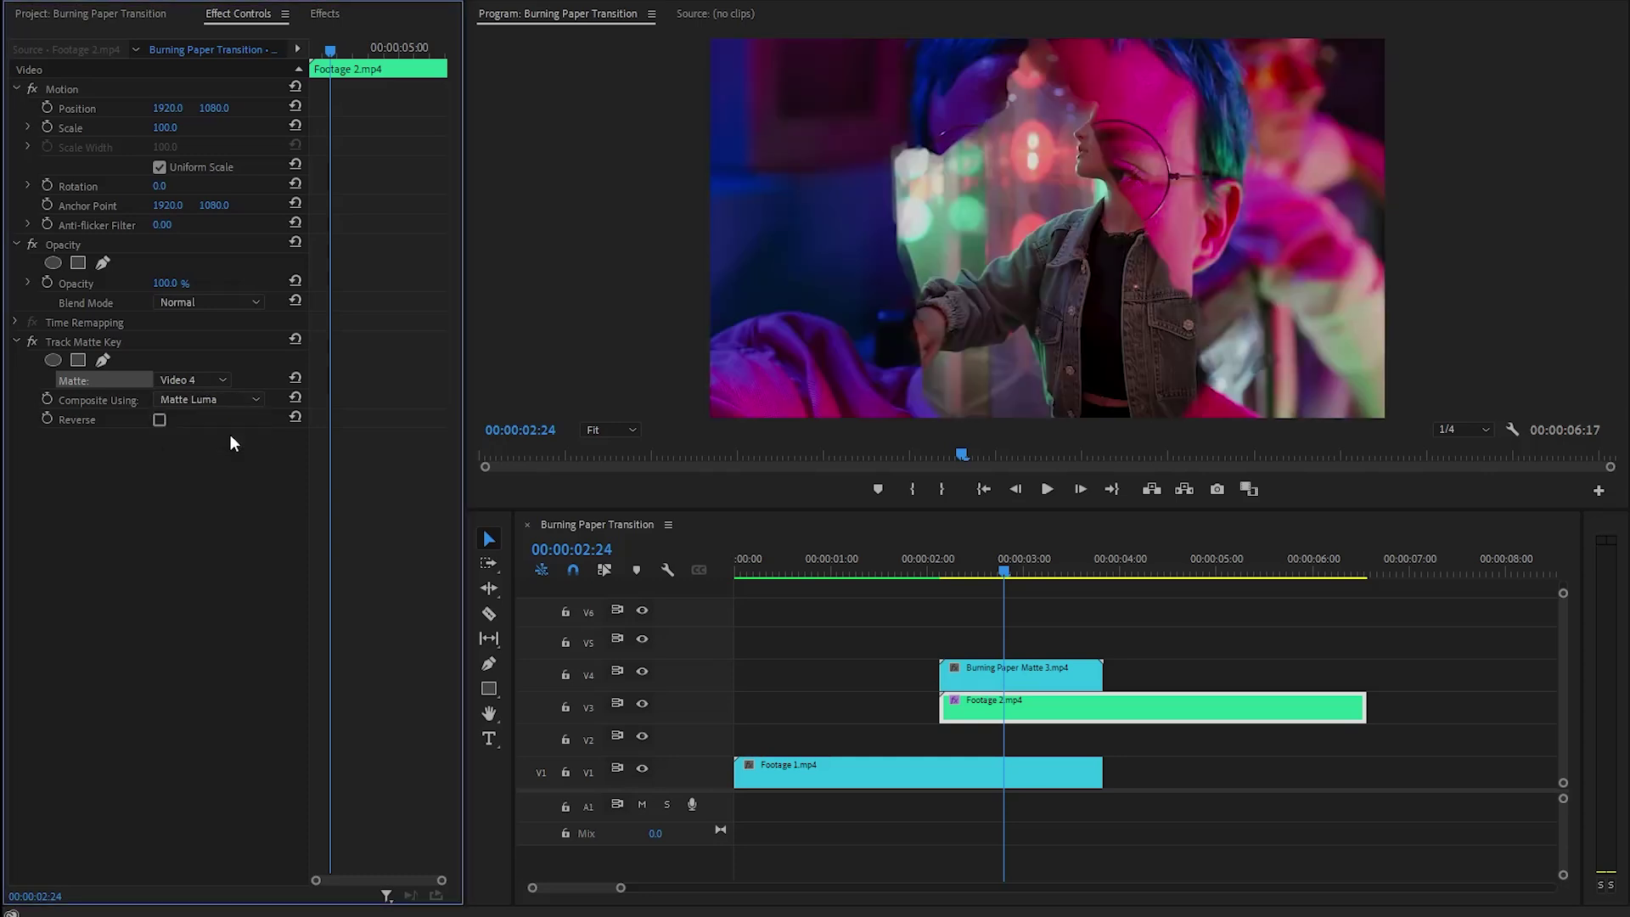
{"action": "left_click", "coordinate": [159, 421]}
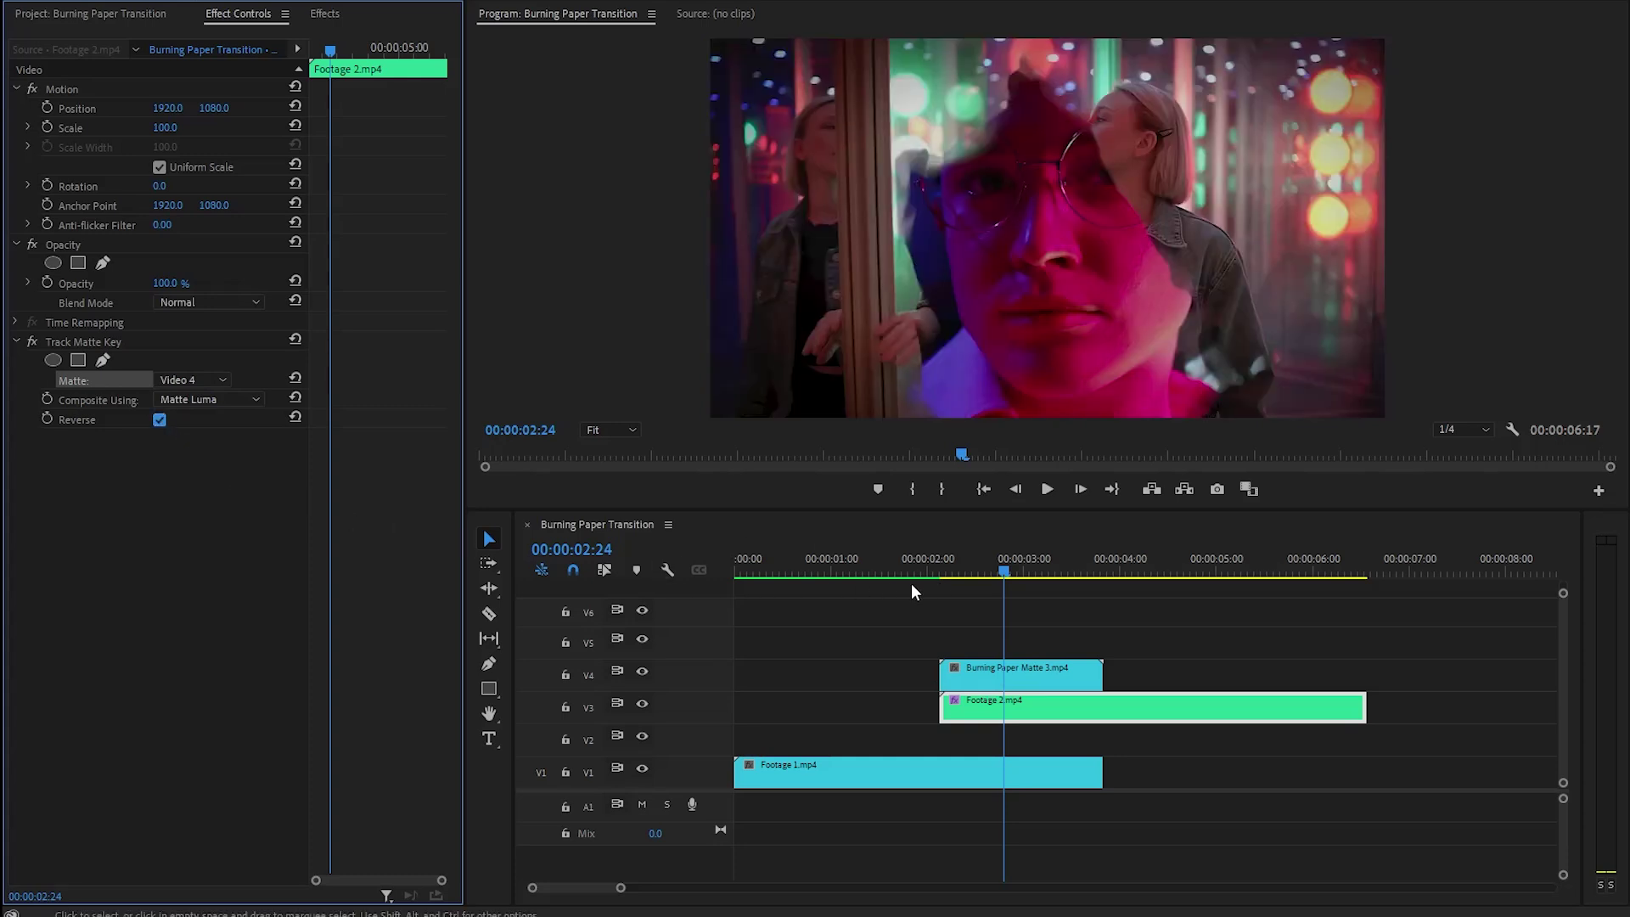
{"action": "mouse_move", "coordinate": [995, 574]}
{"action": "left_mouse_down"}
{"action": "mouse_move", "coordinate": [956, 582]}
{"action": "mouse_move", "coordinate": [1014, 586]}
{"action": "left_mouse_up"}
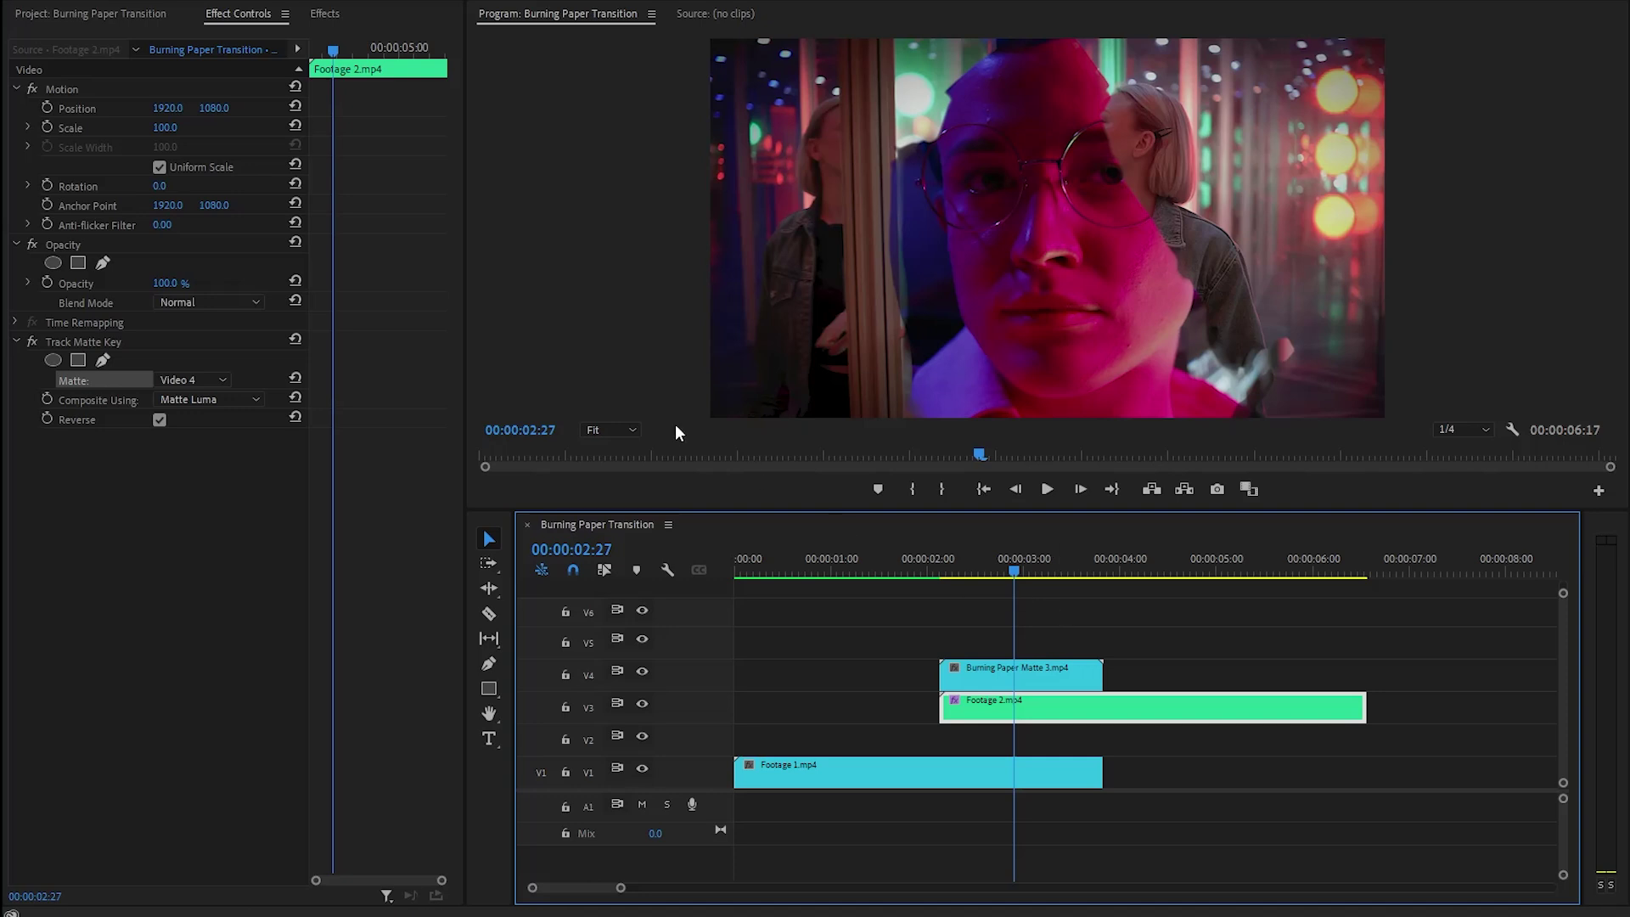
{"action": "left_click", "coordinate": [122, 17]}
- Place Burning Paper 3.mp4 on V5 above the matte clip
{"action": "left_click", "coordinate": [124, 226]}
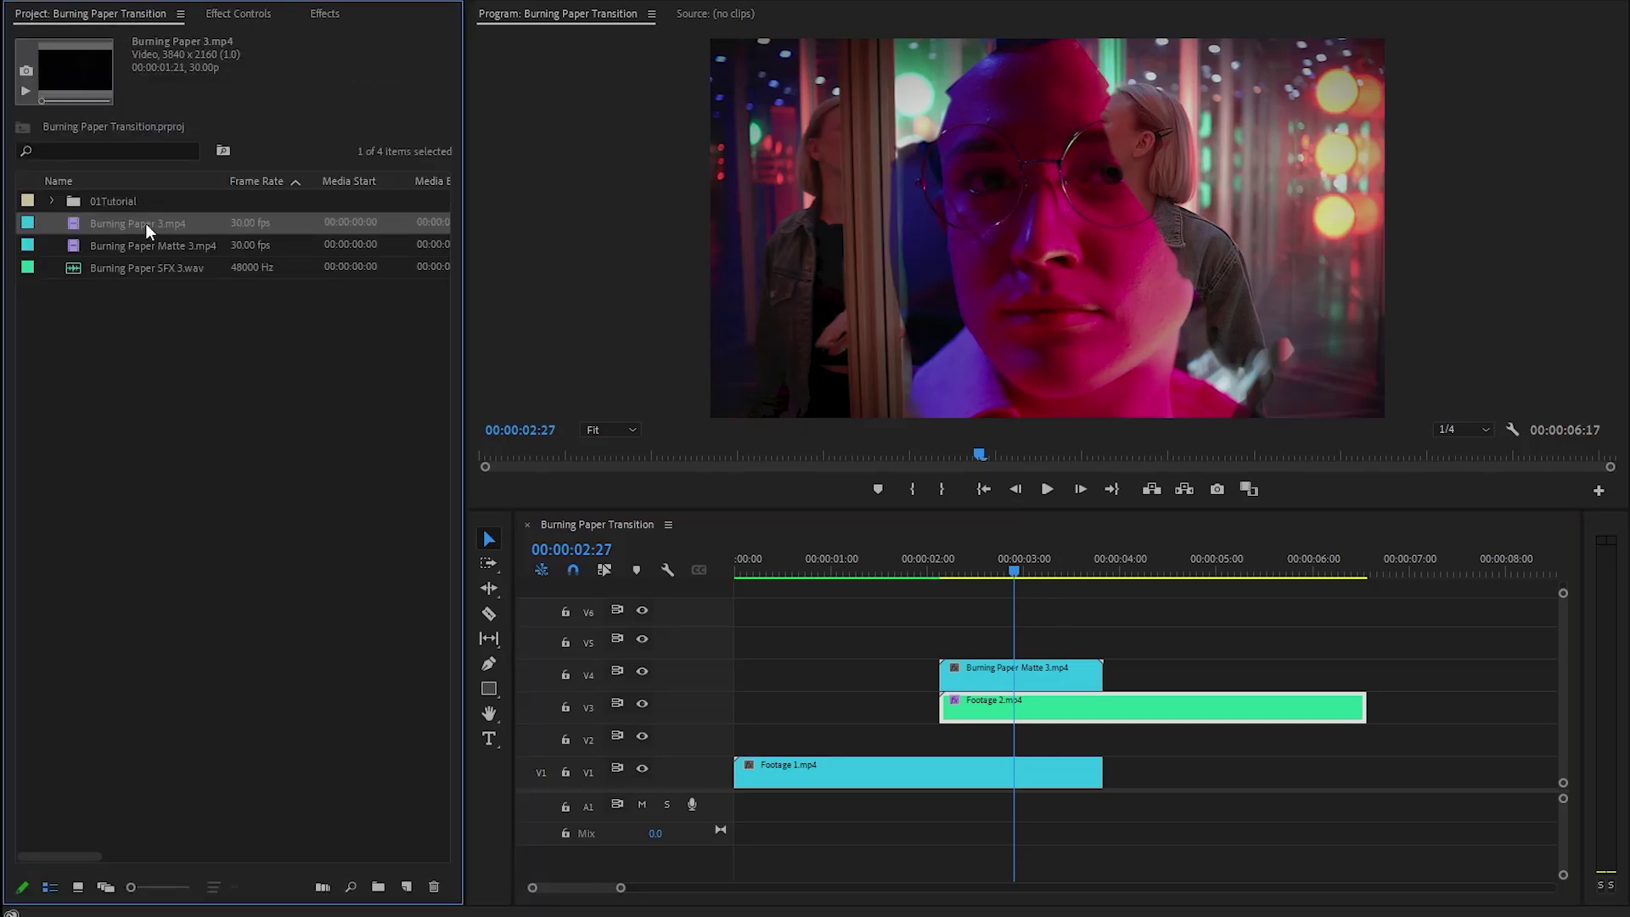
{"action": "mouse_move", "coordinate": [108, 226]}
{"action": "left_mouse_down"}
{"action": "mouse_move", "coordinate": [699, 574]}
{"action": "mouse_move", "coordinate": [939, 649]}
{"action": "mouse_move", "coordinate": [928, 638]}
{"action": "left_mouse_up"}
{"action": "left_click", "coordinate": [1018, 647]}
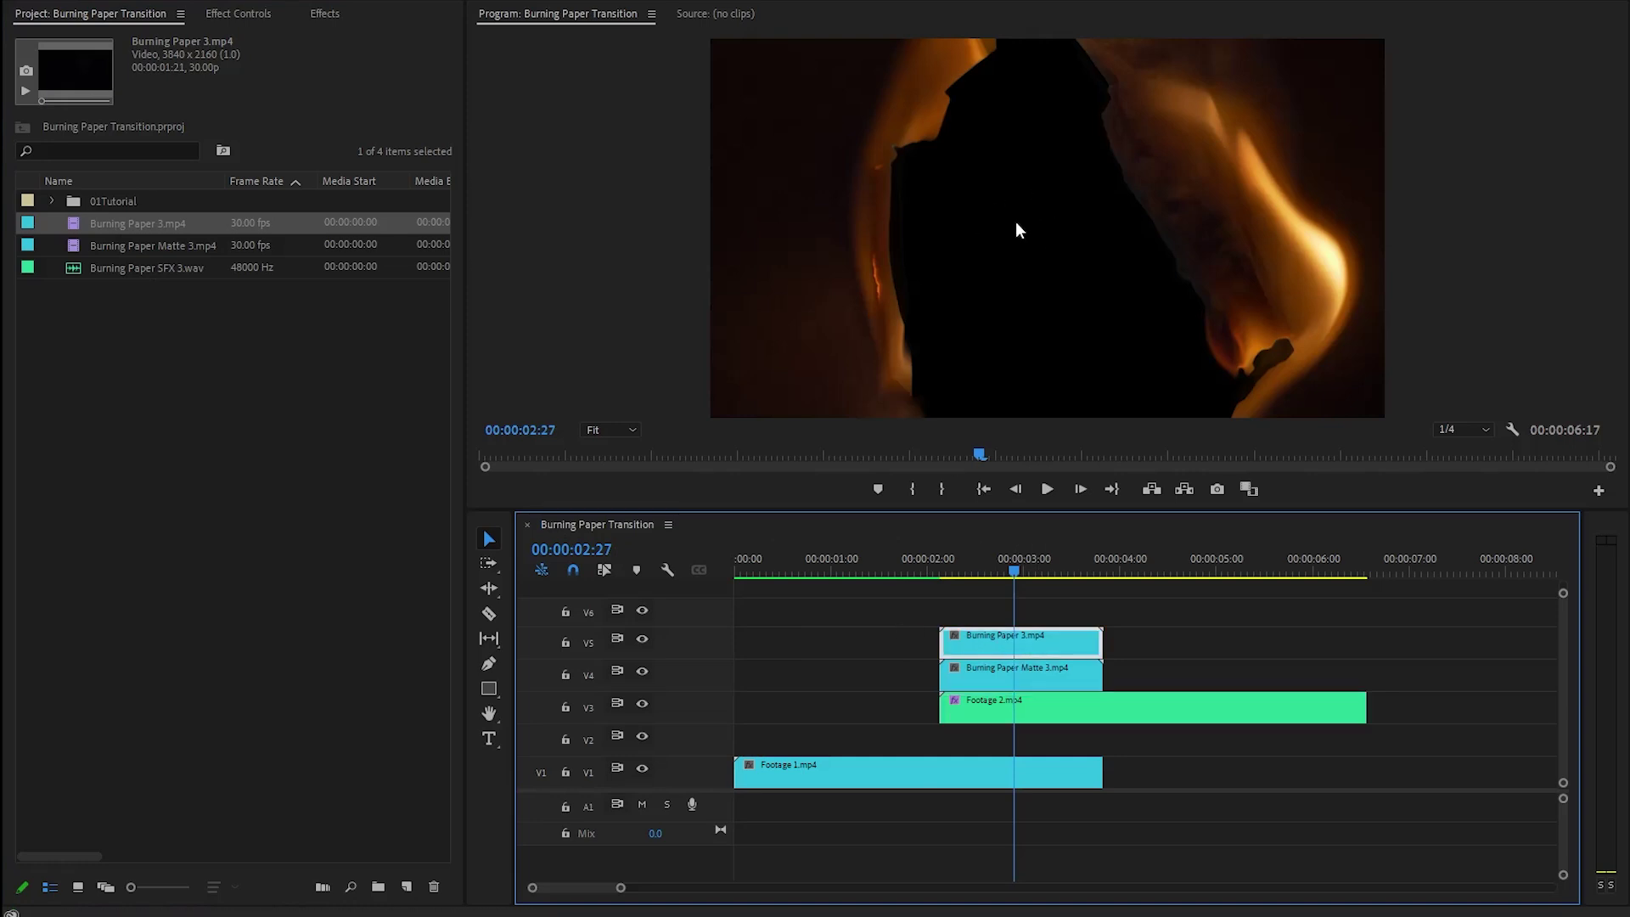
- Set the flame clip's opacity blend mode to Screen
{"action": "left_click", "coordinate": [219, 15]}
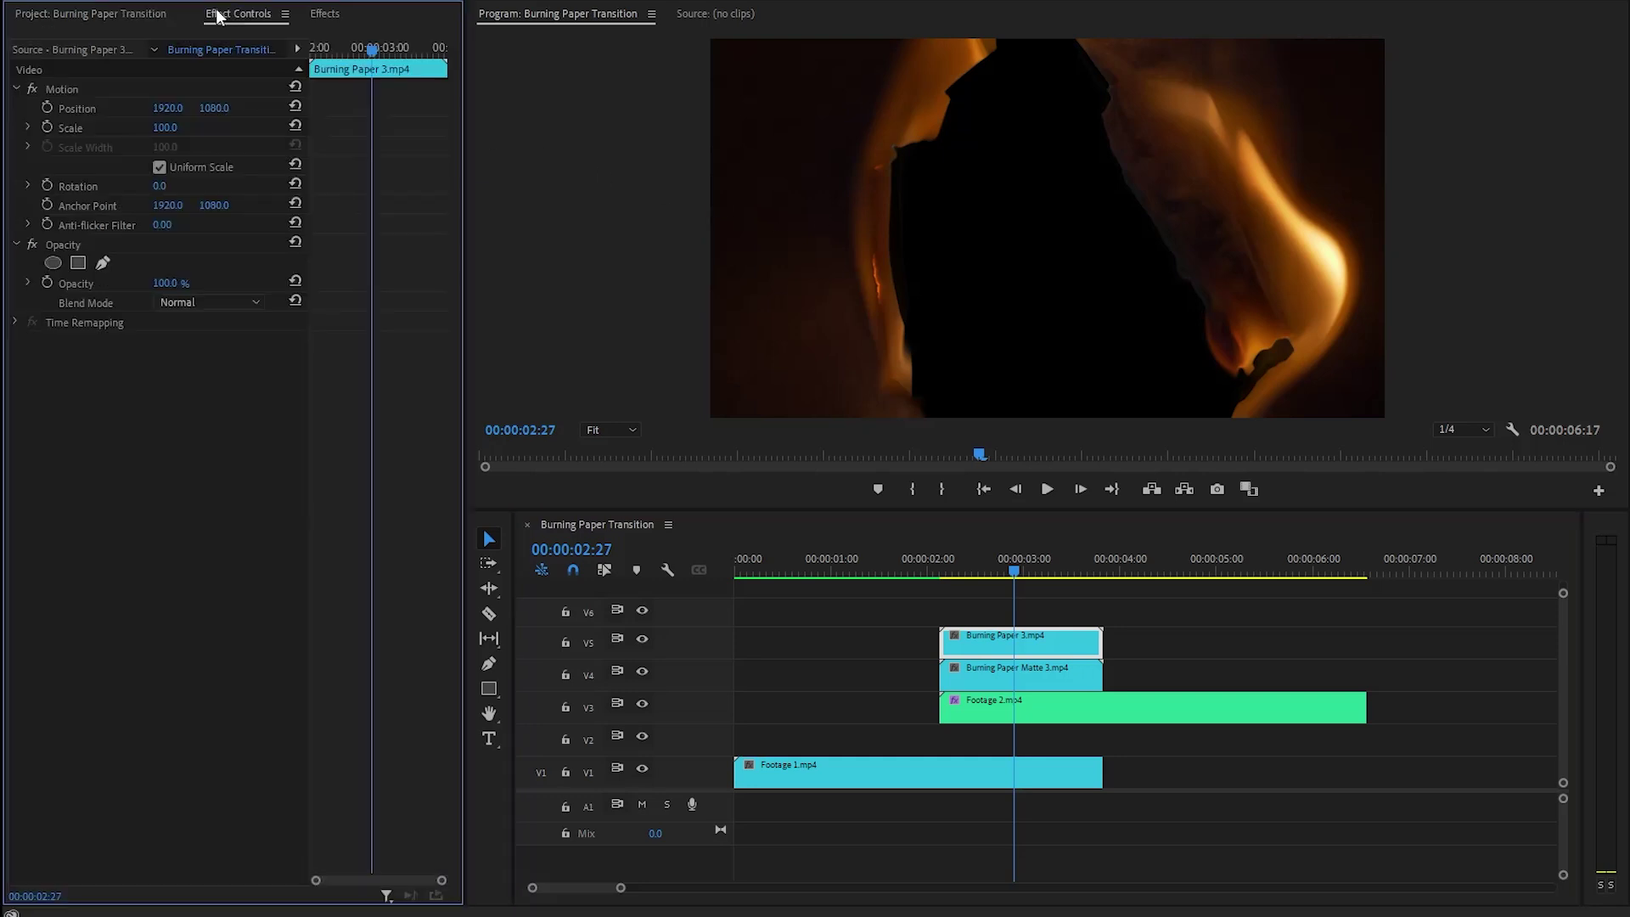
{"action": "left_click", "coordinate": [100, 242]}
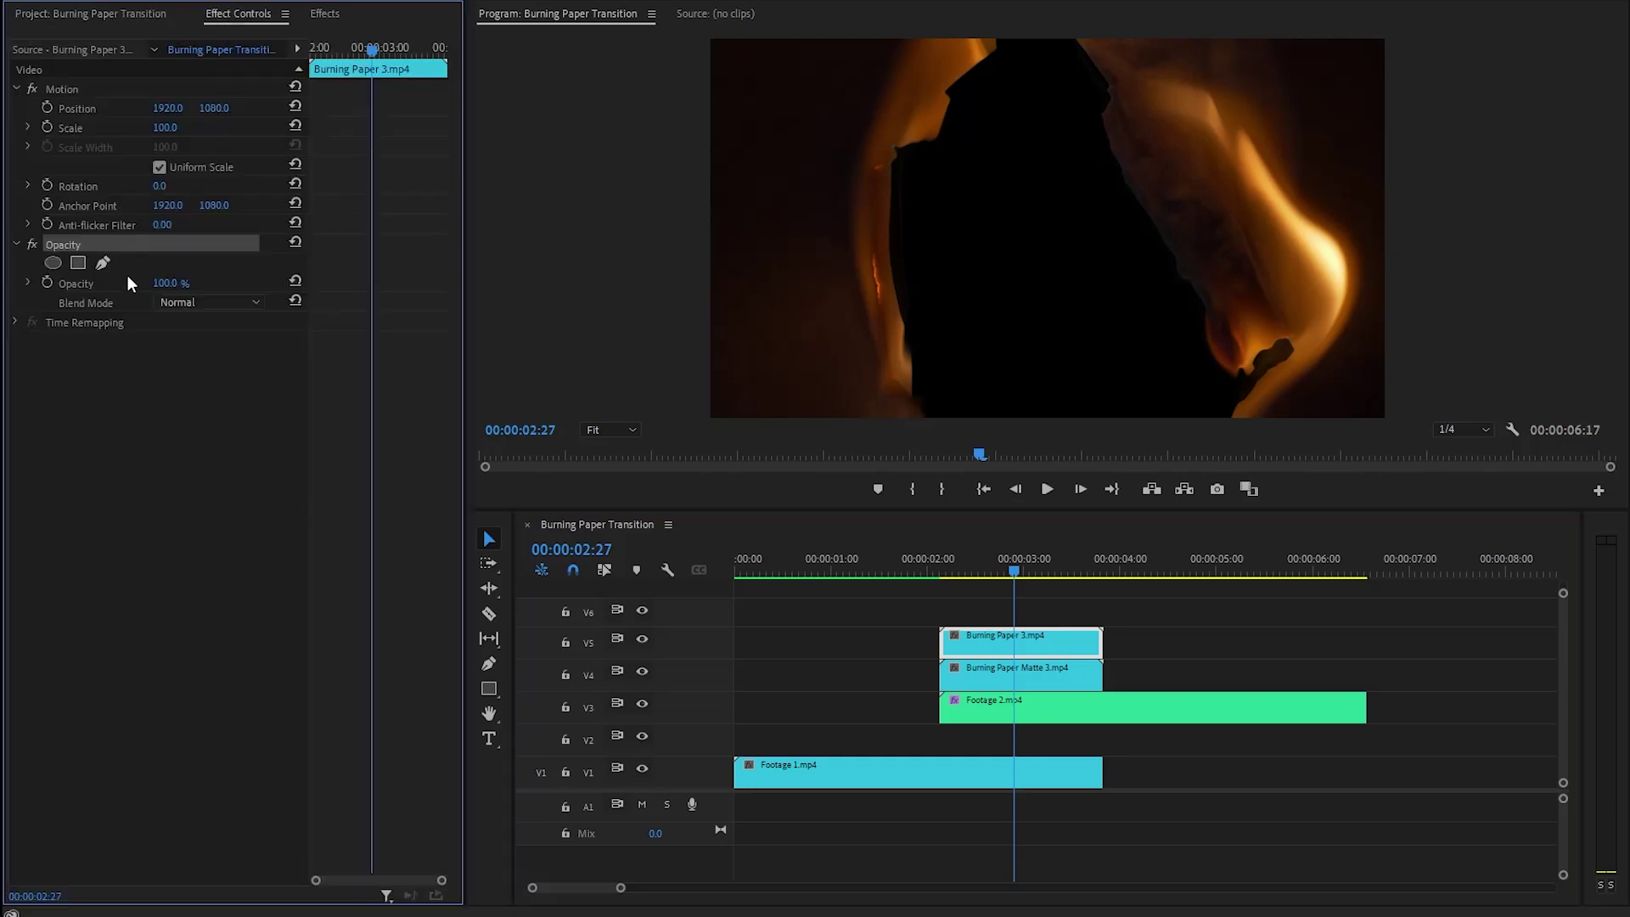
{"action": "left_click", "coordinate": [98, 303]}
{"action": "left_click", "coordinate": [211, 303]}
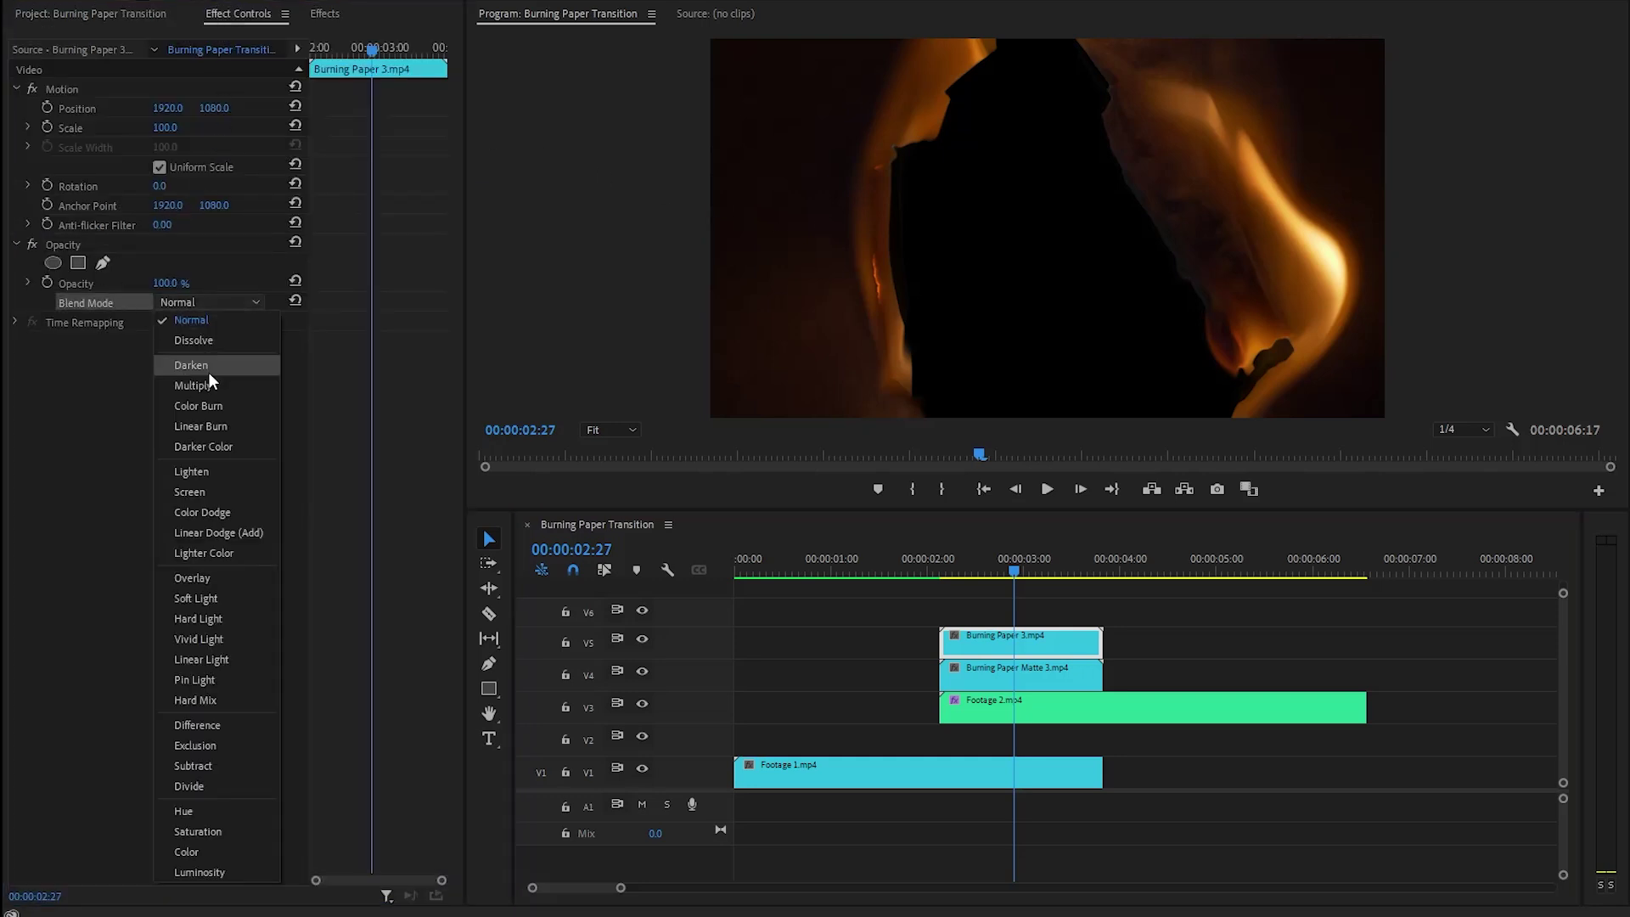
{"action": "left_click", "coordinate": [217, 491]}
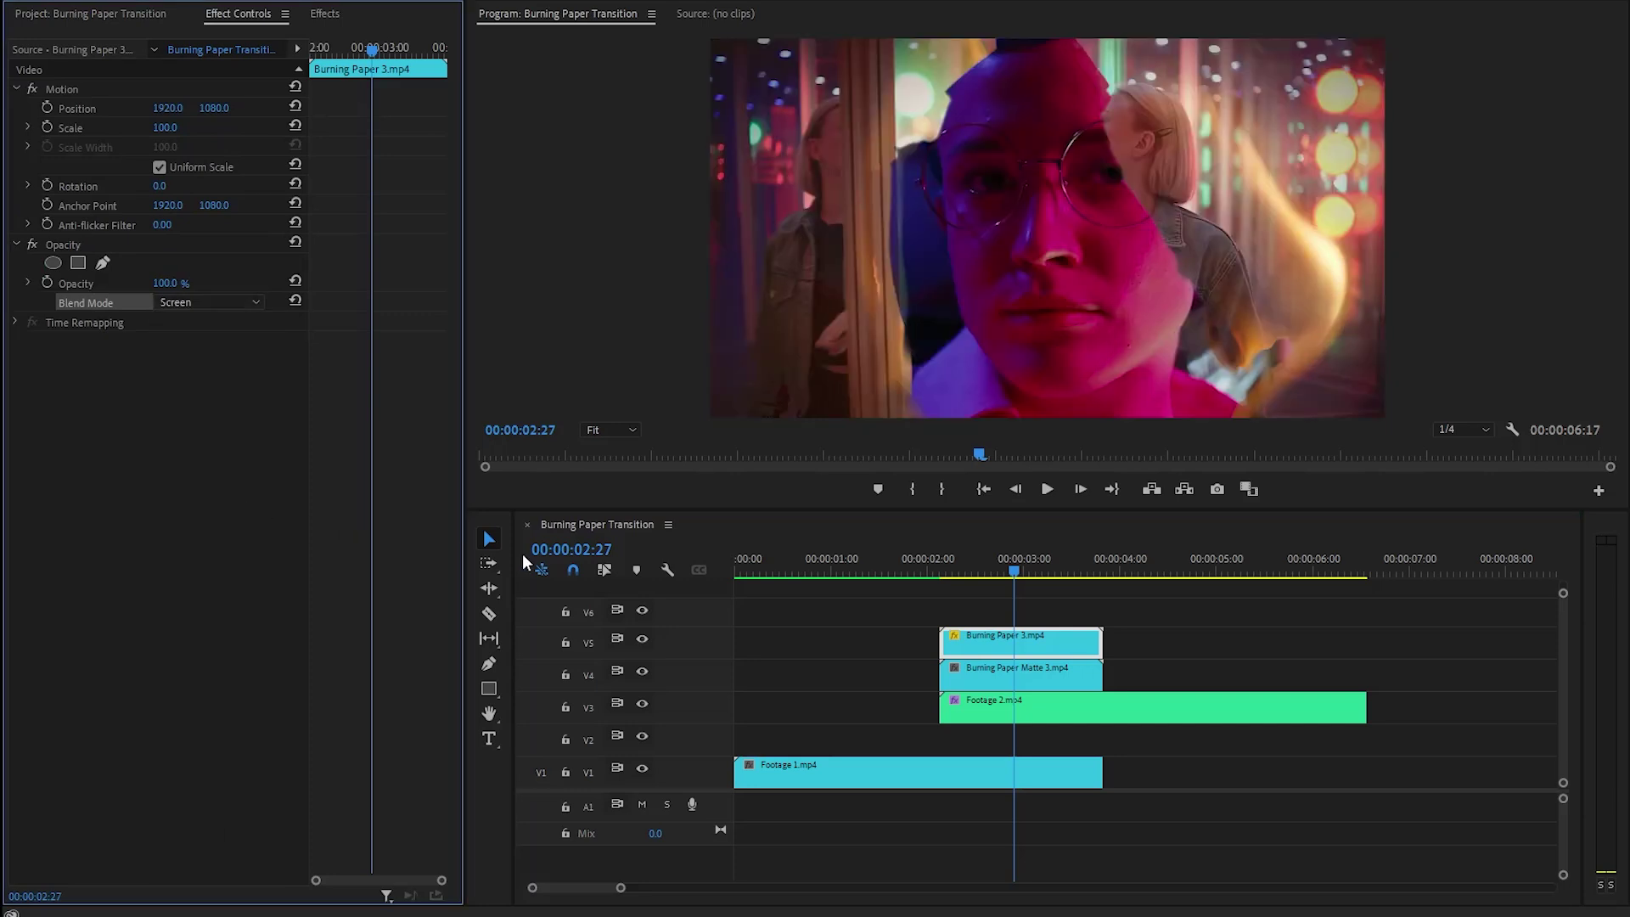
- Duplicate the flame clip onto V6 to brighten the flames
{"action": "left_click_drag", "start_coordinate": [1015, 573], "coordinate": [979, 577]}
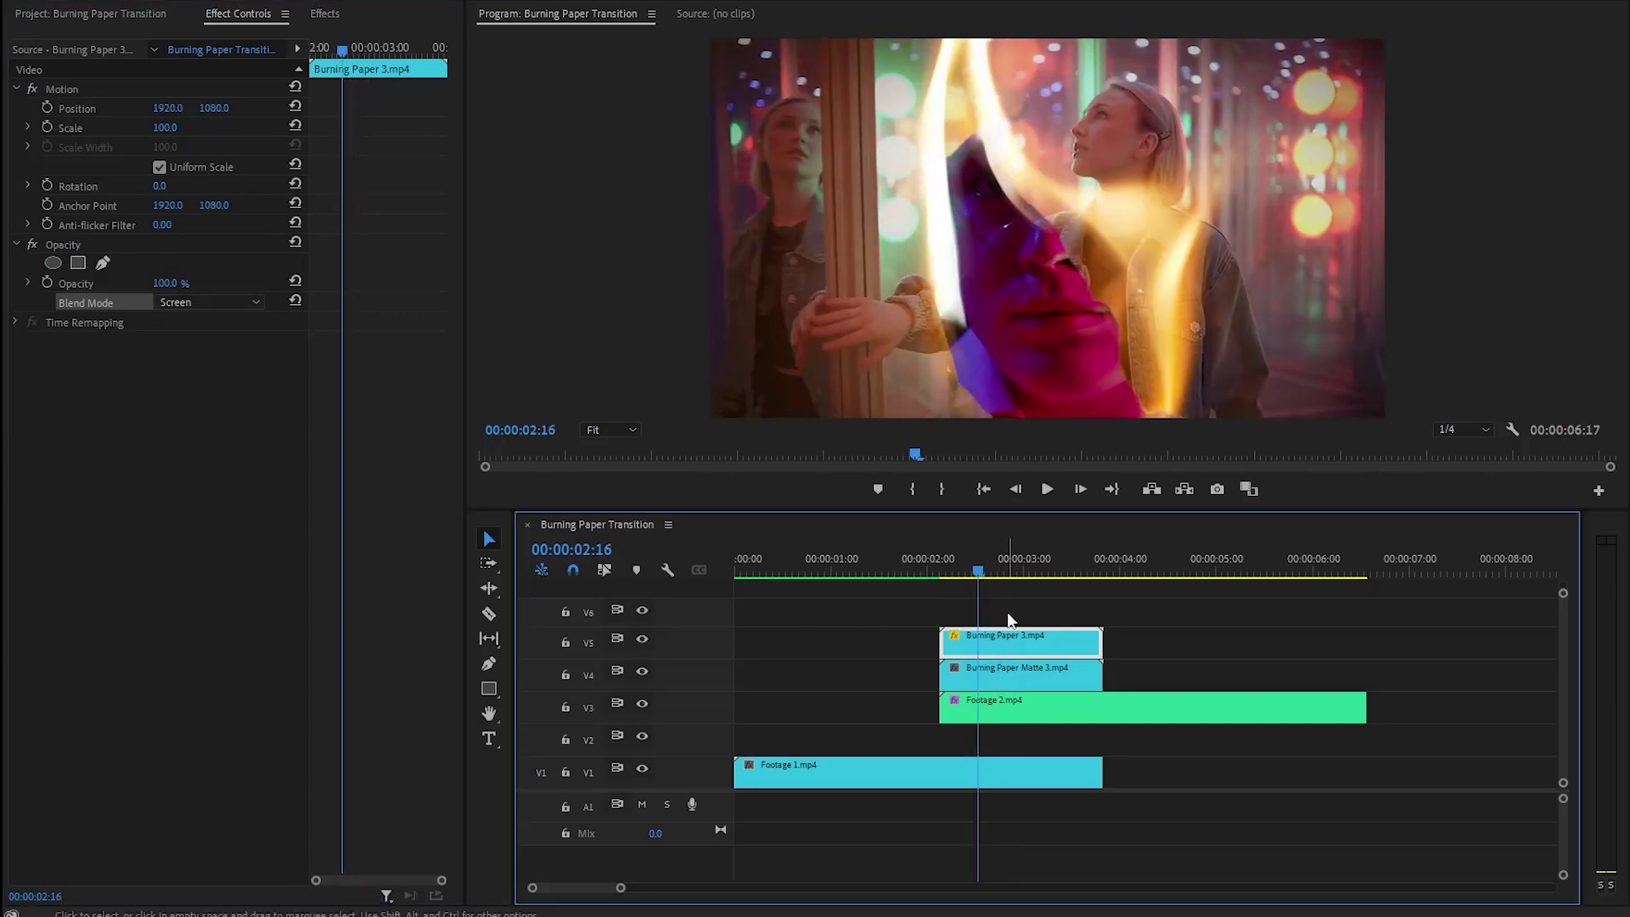
{"action": "left_click_drag", "start_coordinate": [1006, 635], "coordinate": [1008, 621]}
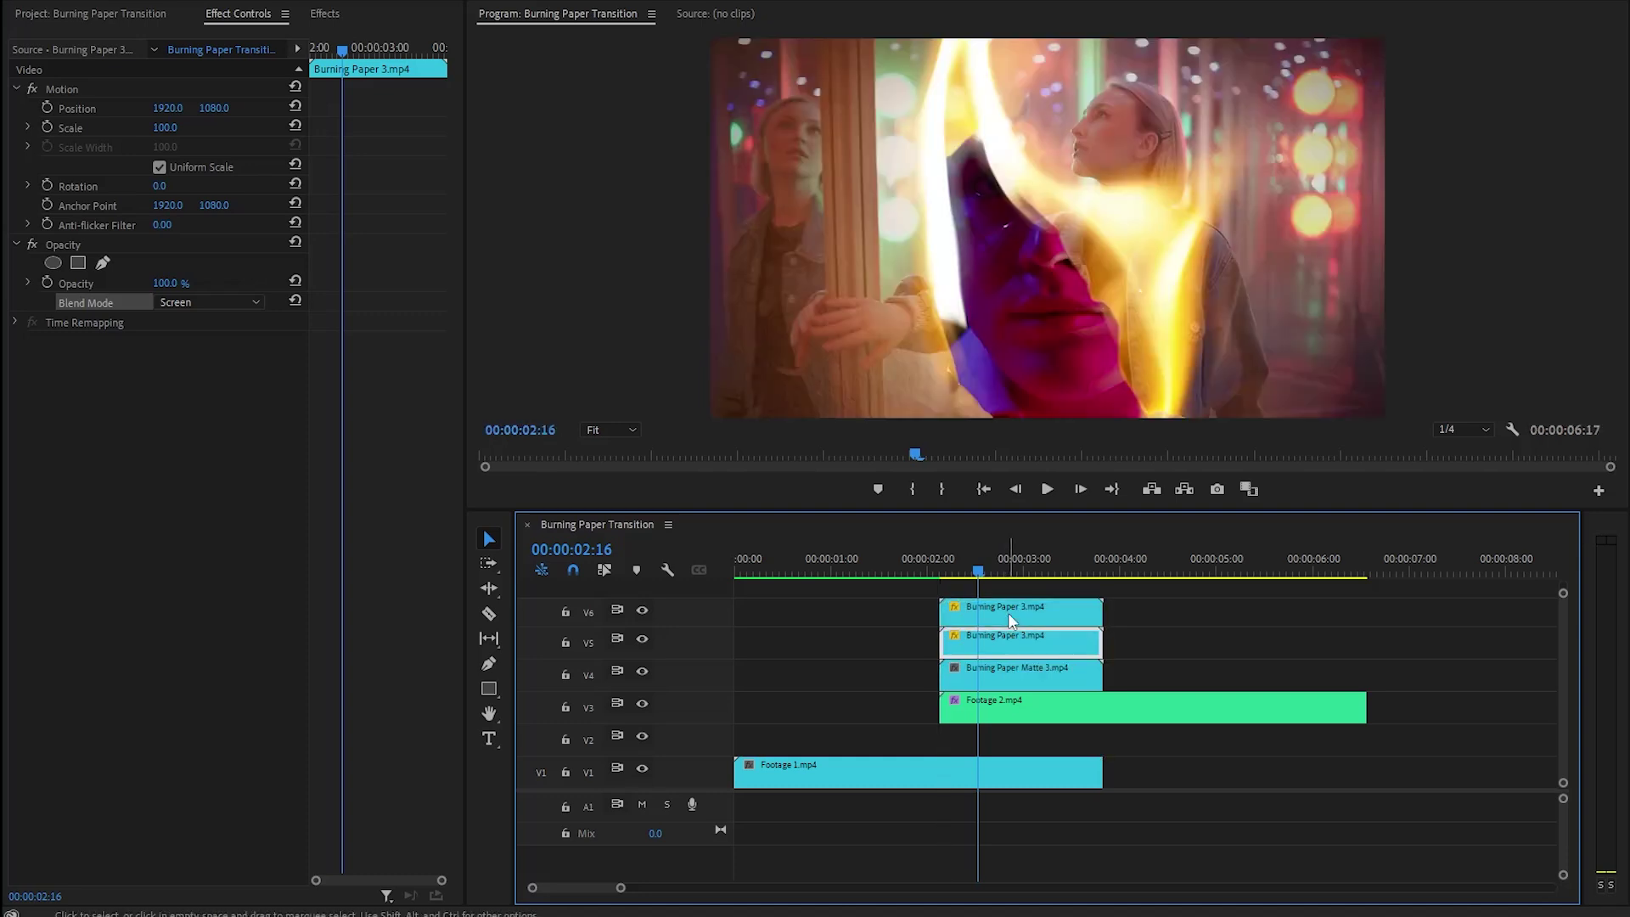
{"action": "left_click", "coordinate": [1268, 620]}
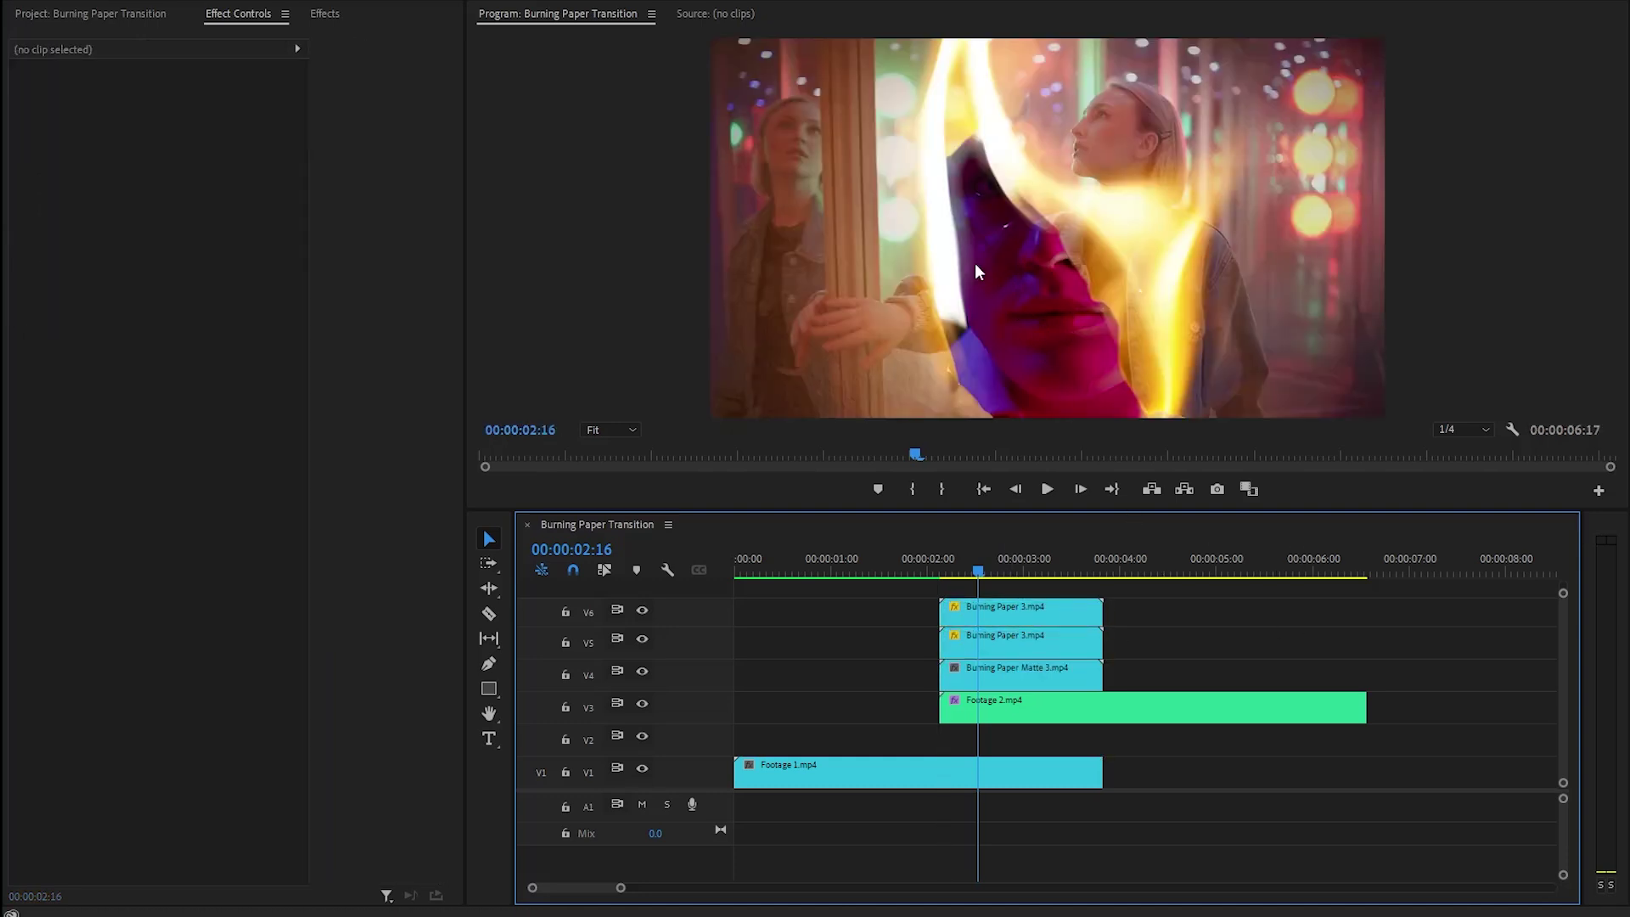
- Create a default Adjustment Layer, place it on V2 and trim its end to 00:00:04:00
{"action": "left_click", "coordinate": [150, 18]}
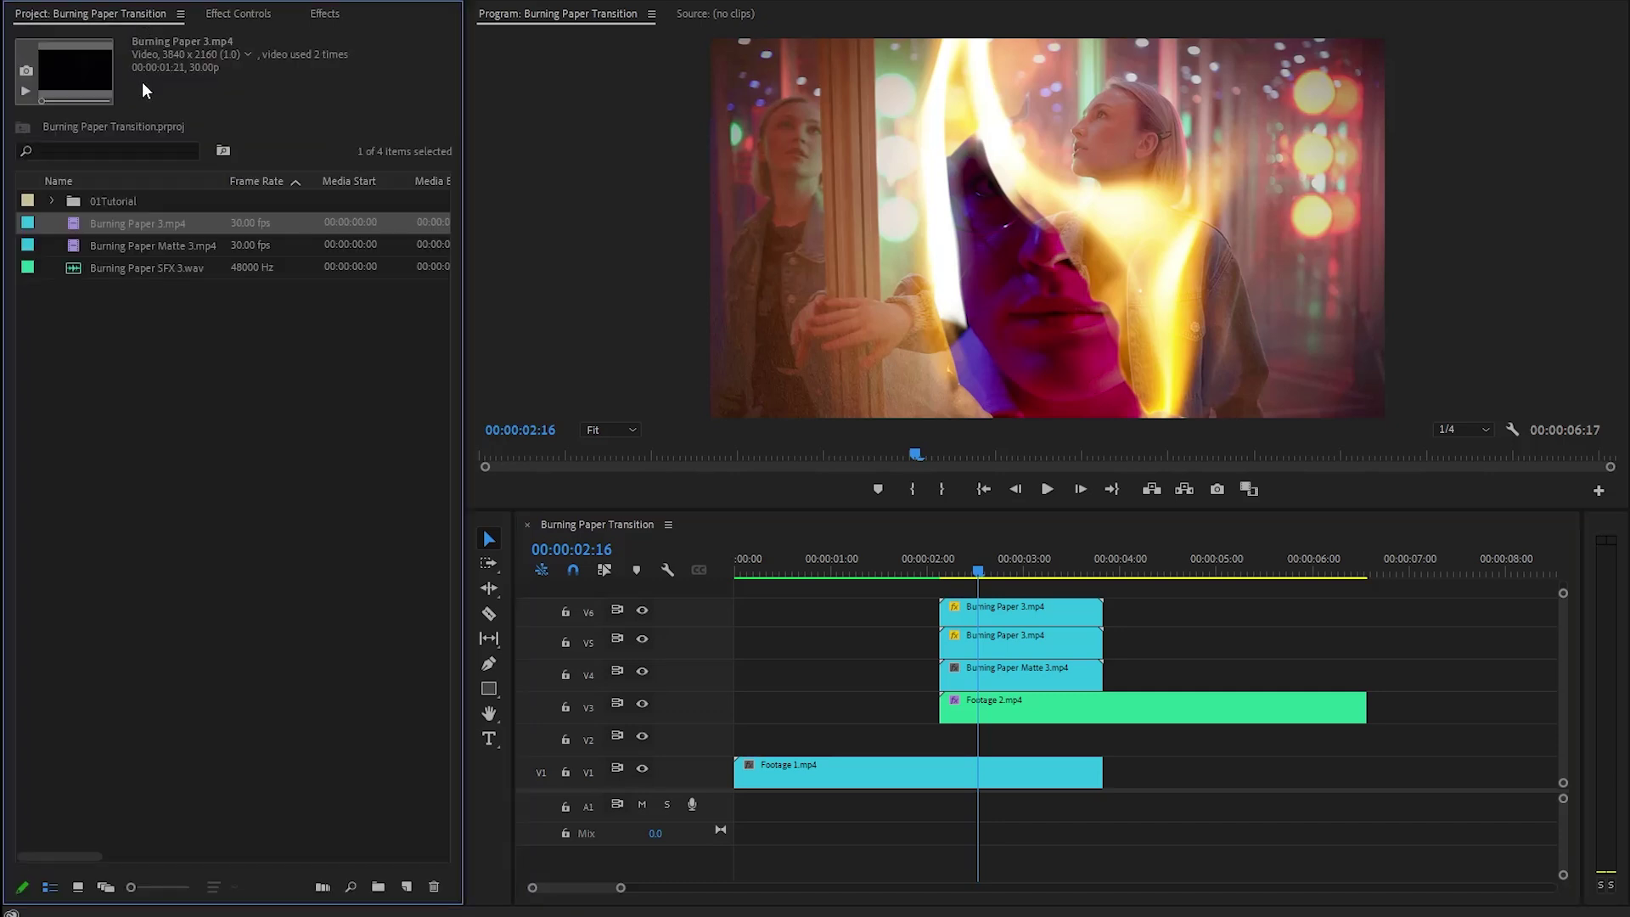
{"action": "right_click", "coordinate": [85, 318]}
{"action": "mouse_move", "coordinate": [212, 396]}
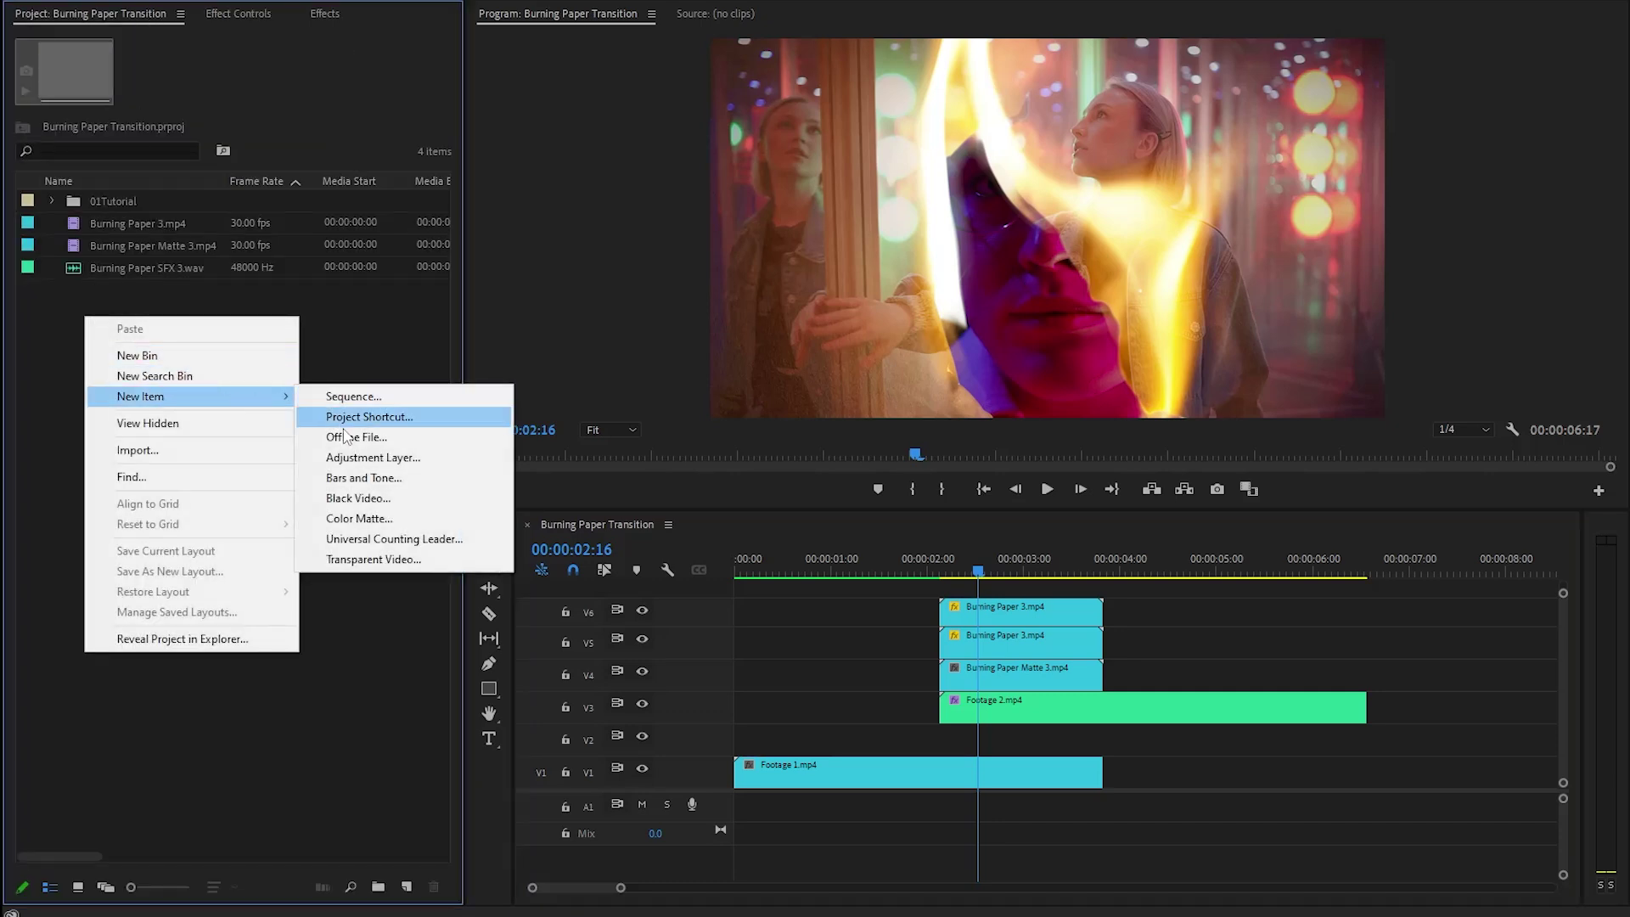
{"action": "left_click", "coordinate": [373, 457]}
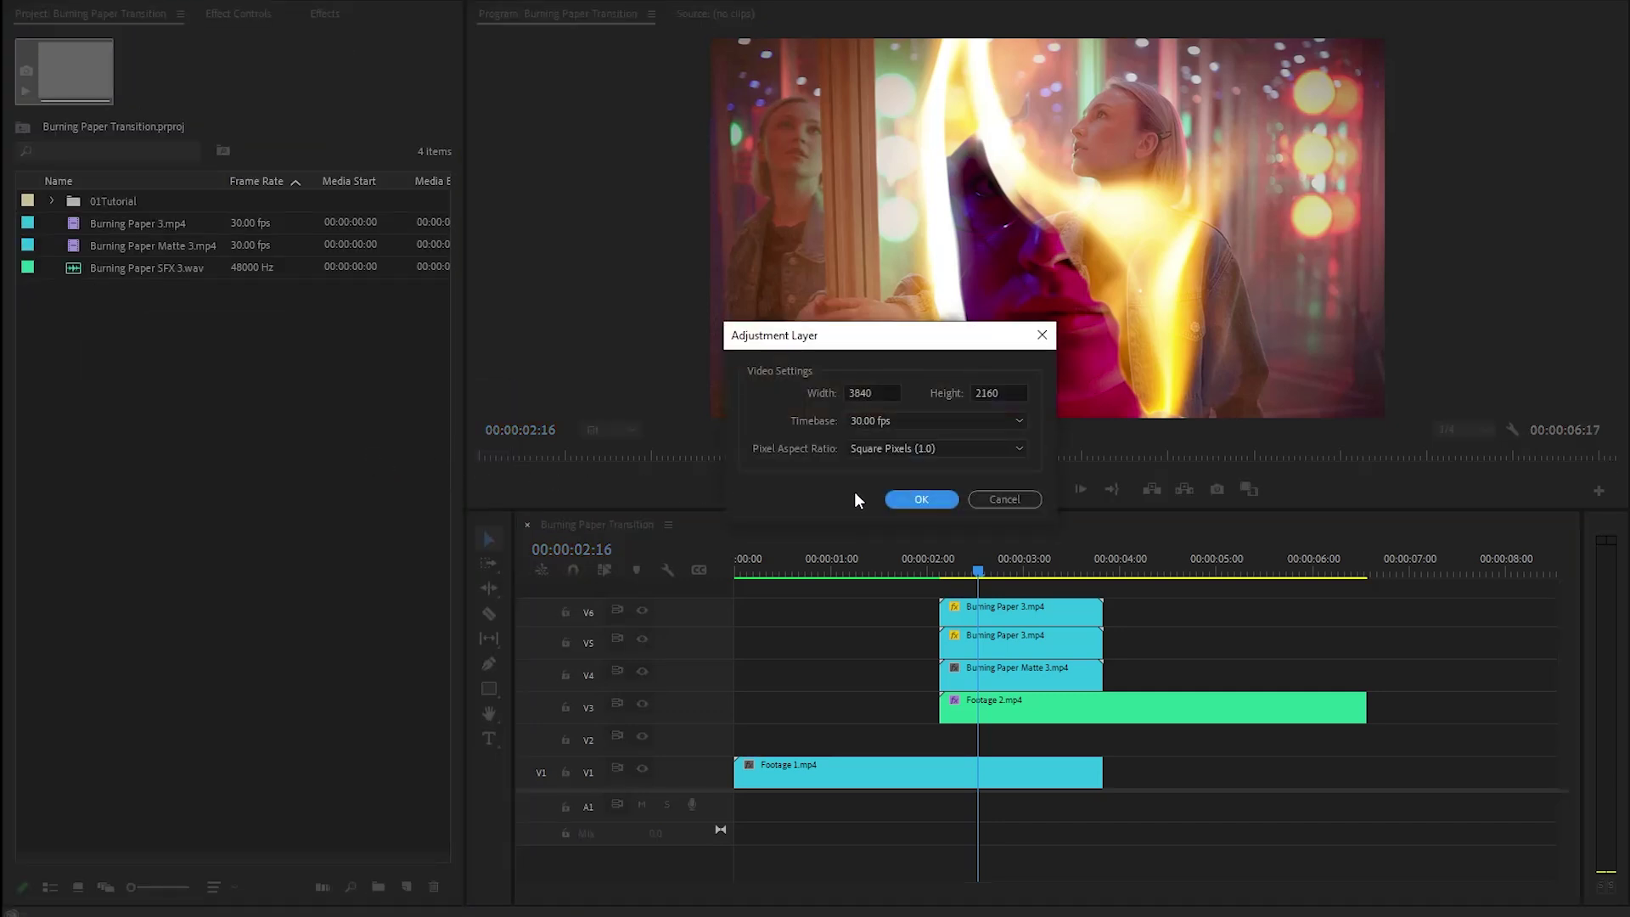
{"action": "left_click", "coordinate": [897, 497]}
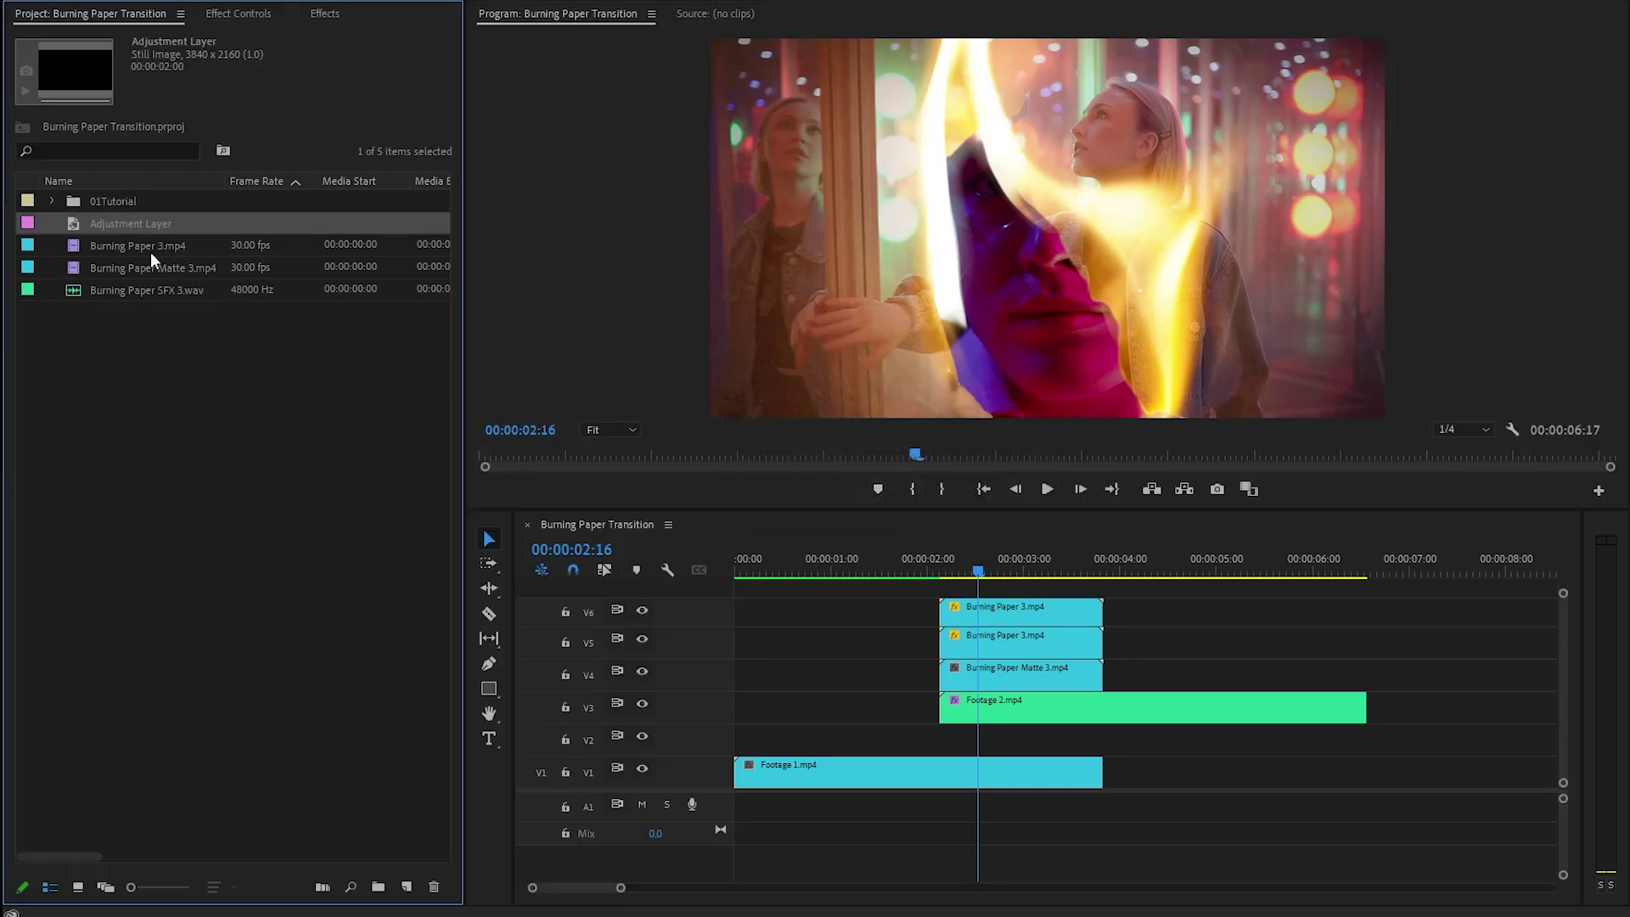
{"action": "left_click_drag", "start_coordinate": [76, 216], "coordinate": [942, 740]}
{"action": "left_click_drag", "start_coordinate": [1134, 740], "coordinate": [1127, 746]}
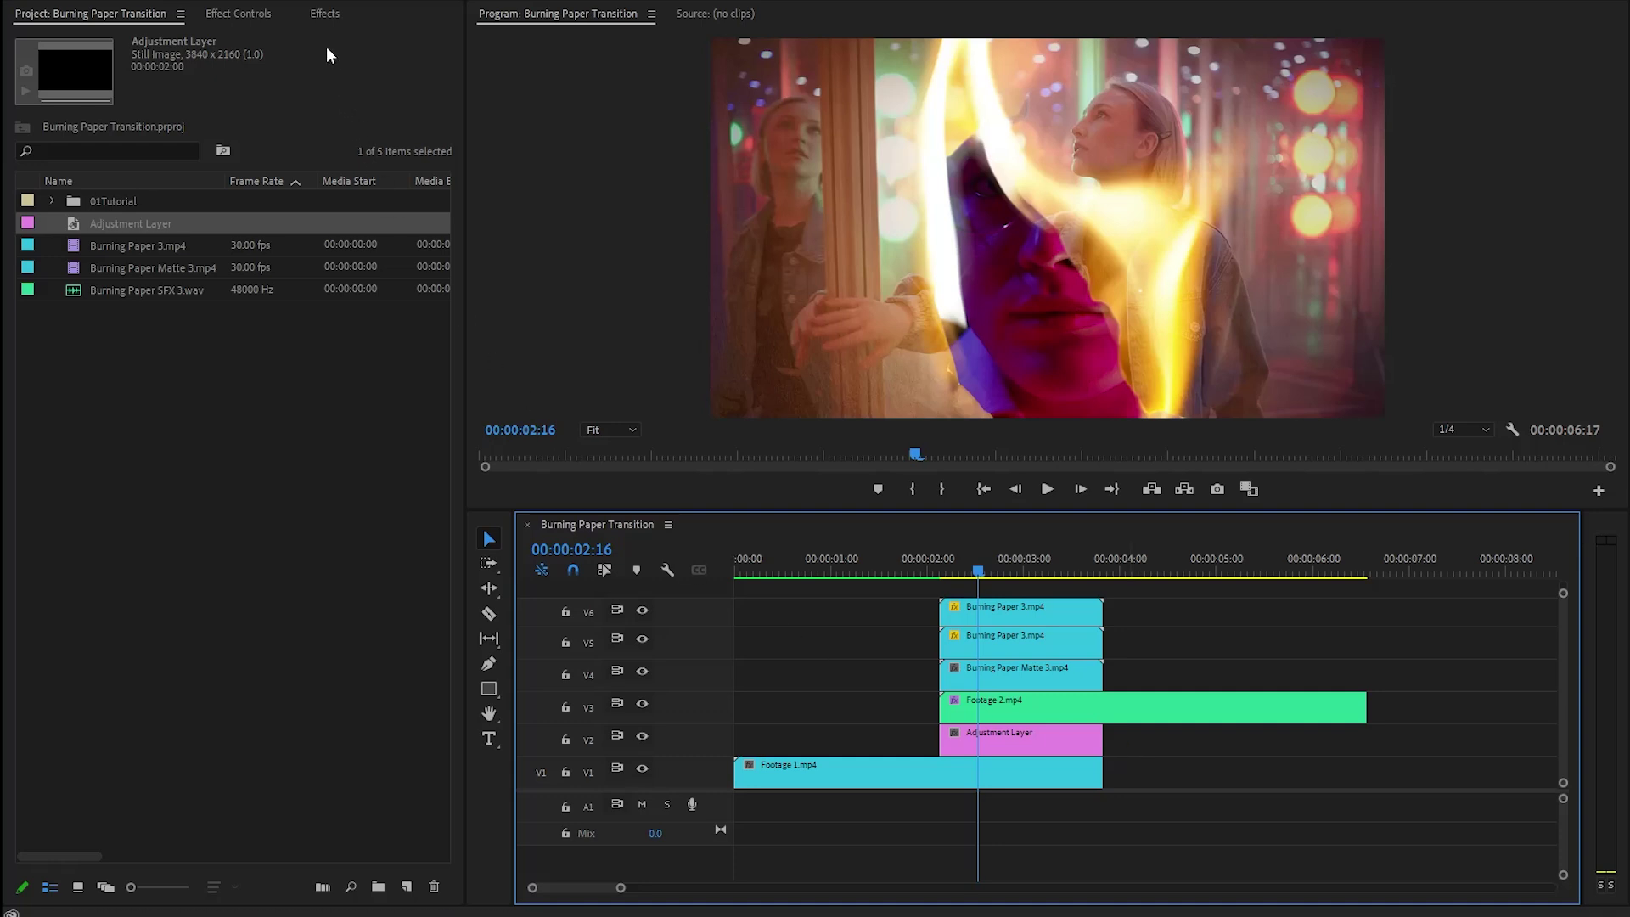
- Apply Brightness & Contrast to the Adjustment Layer clip on V2
{"action": "left_click", "coordinate": [323, 17]}
{"action": "left_click", "coordinate": [140, 172]}
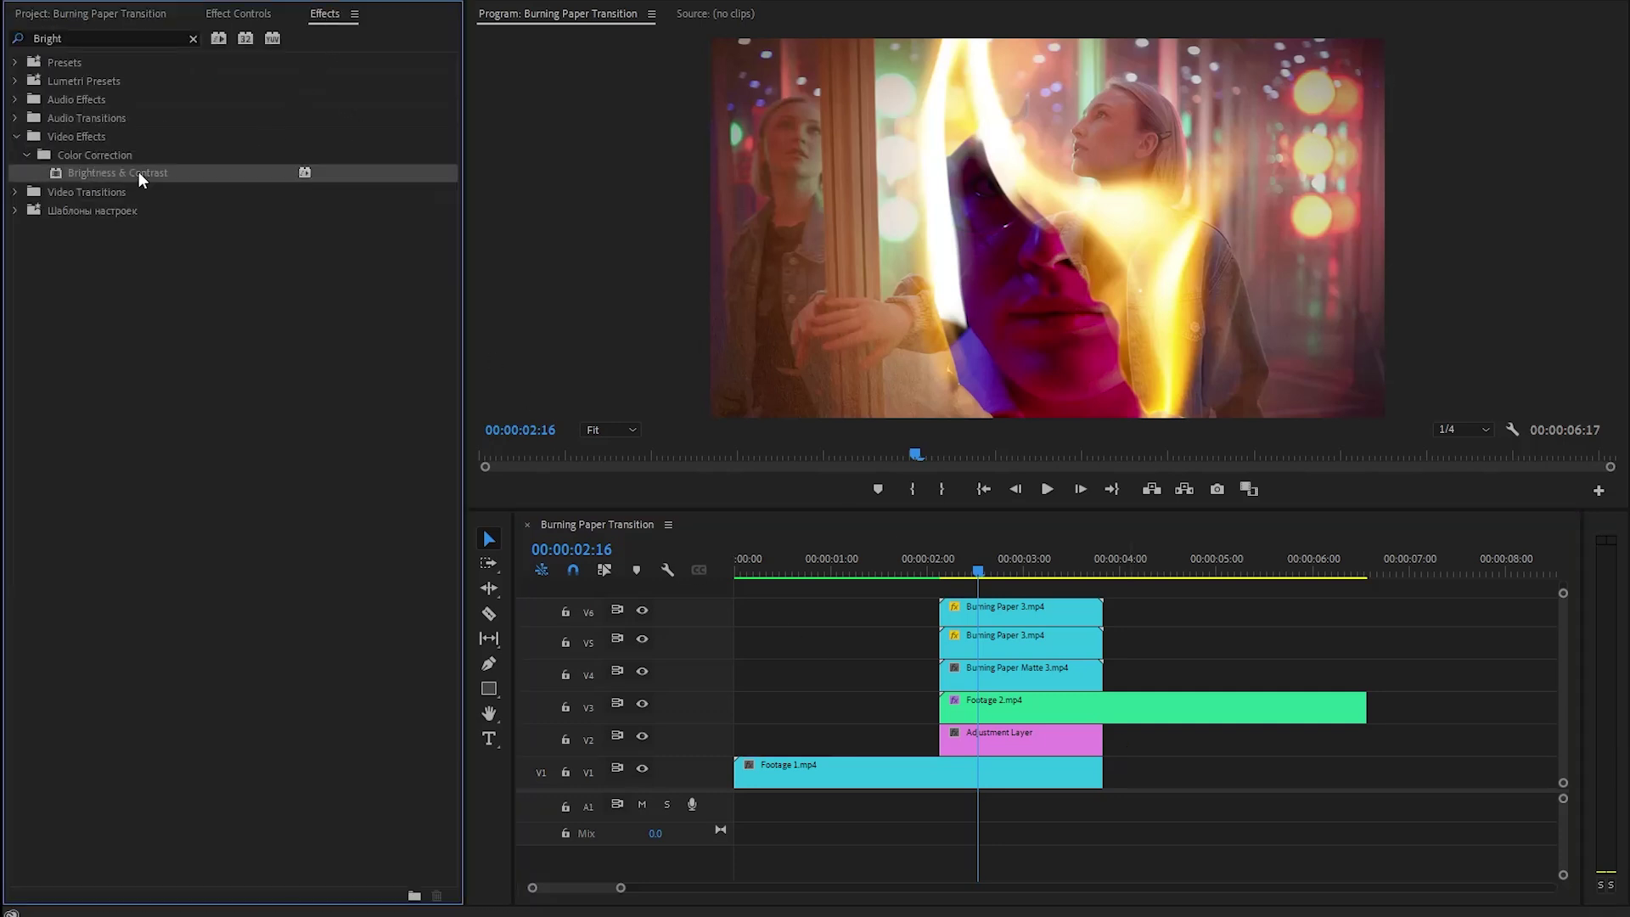
{"action": "left_click_drag", "start_coordinate": [139, 172], "coordinate": [1000, 739]}
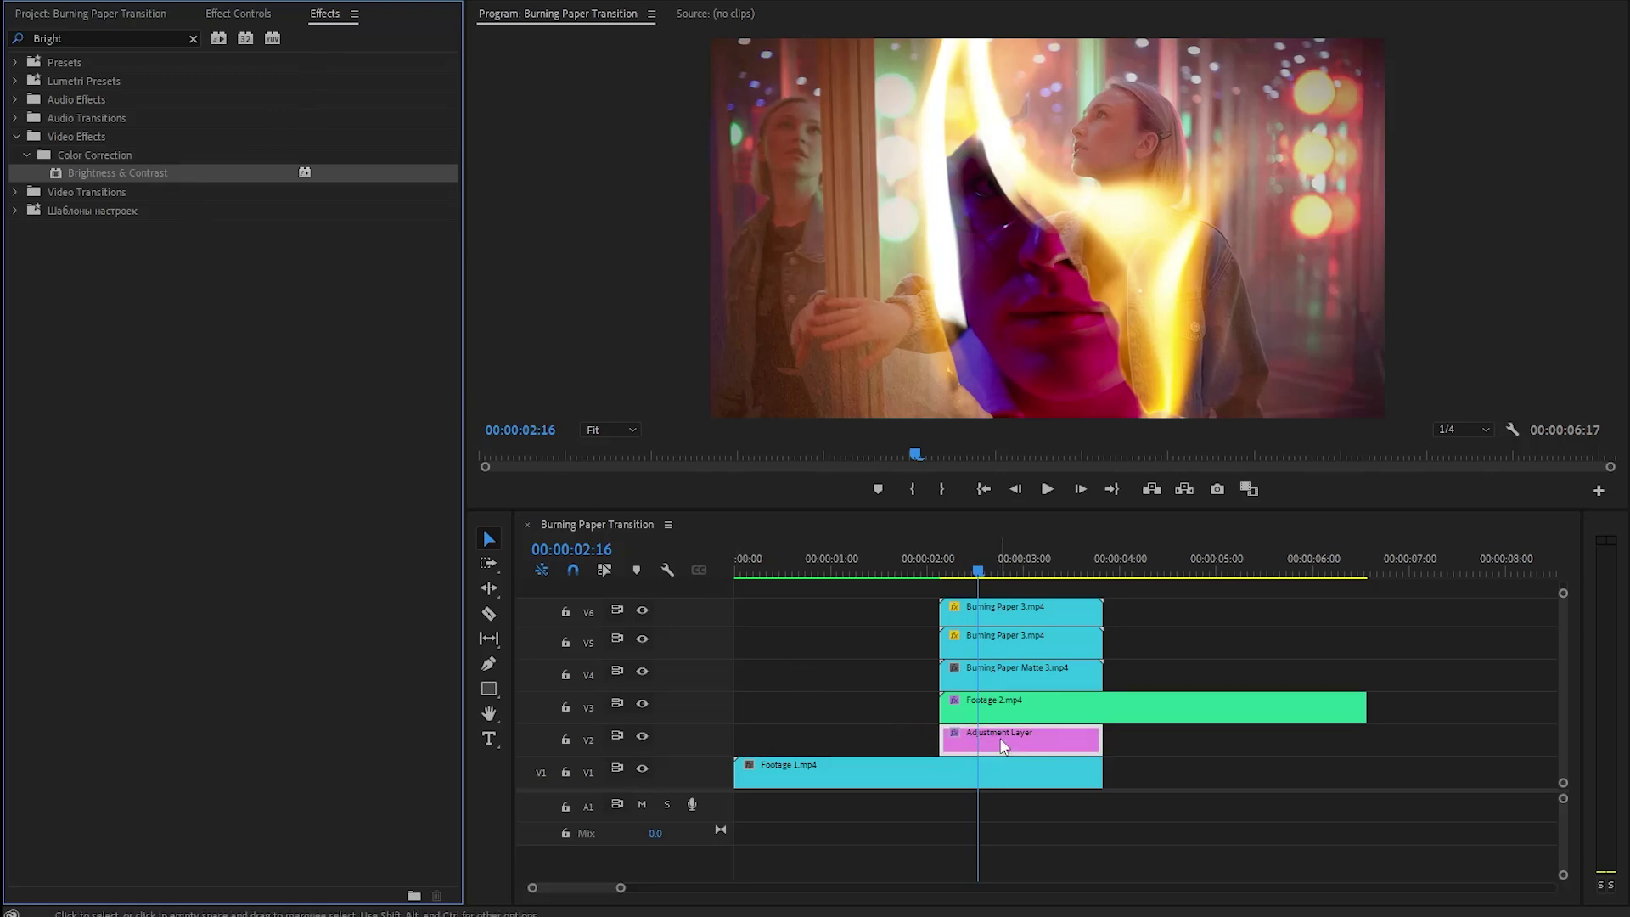
{"action": "left_click", "coordinate": [243, 15]}
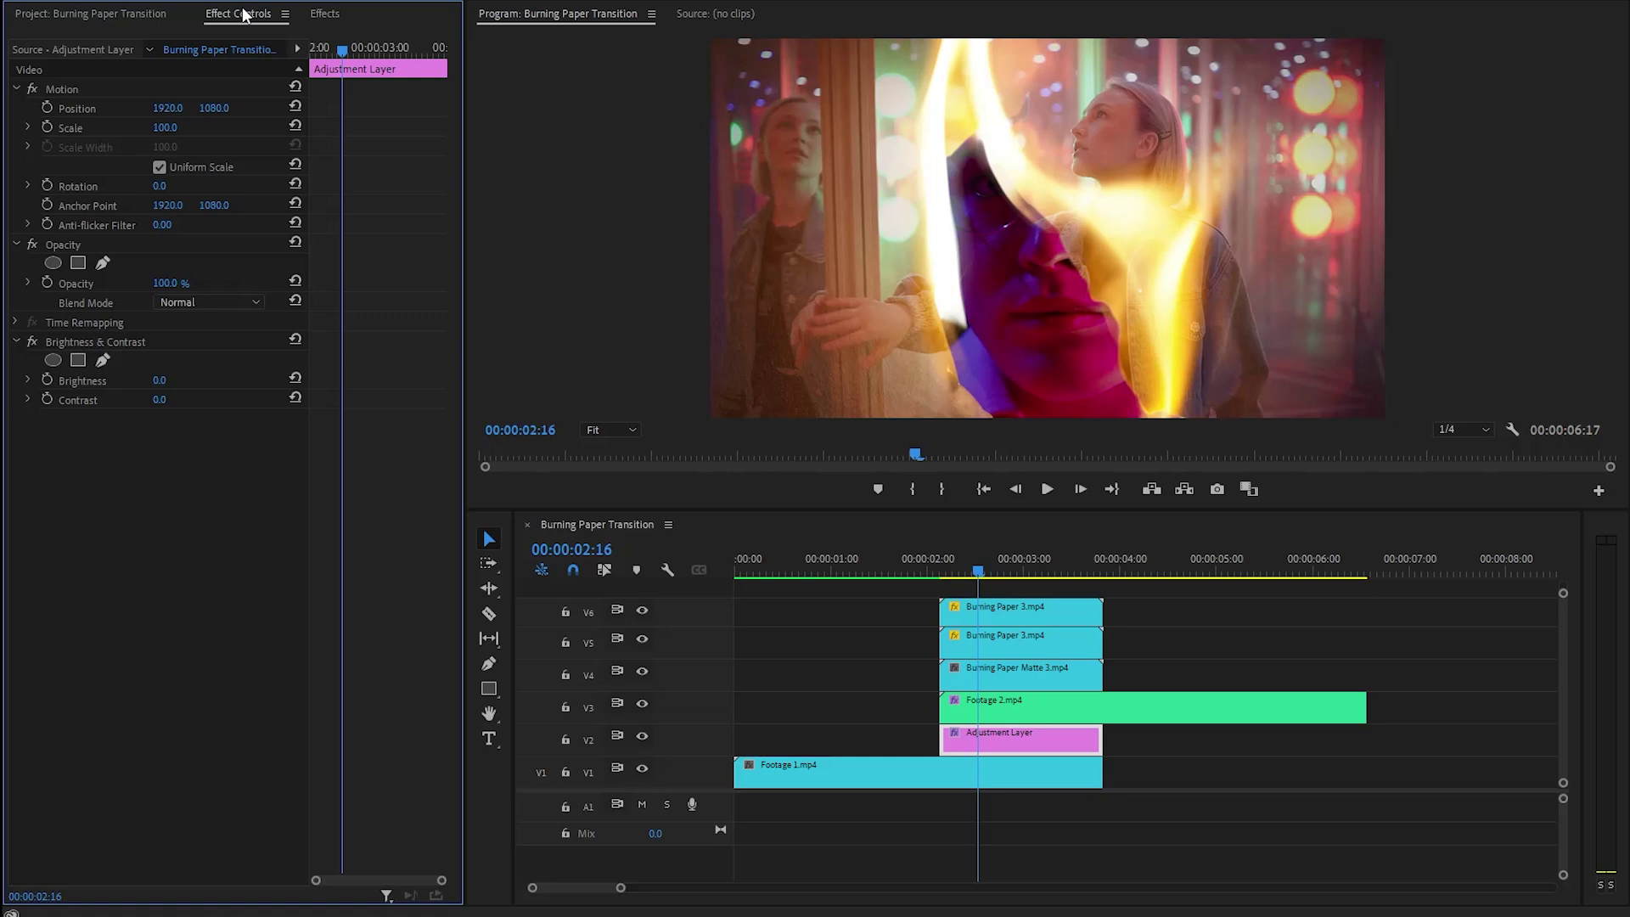
- Enable Brightness and Contrast keyframing at the adjustment layer's start
{"action": "left_click_drag", "start_coordinate": [338, 44], "coordinate": [290, 59]}
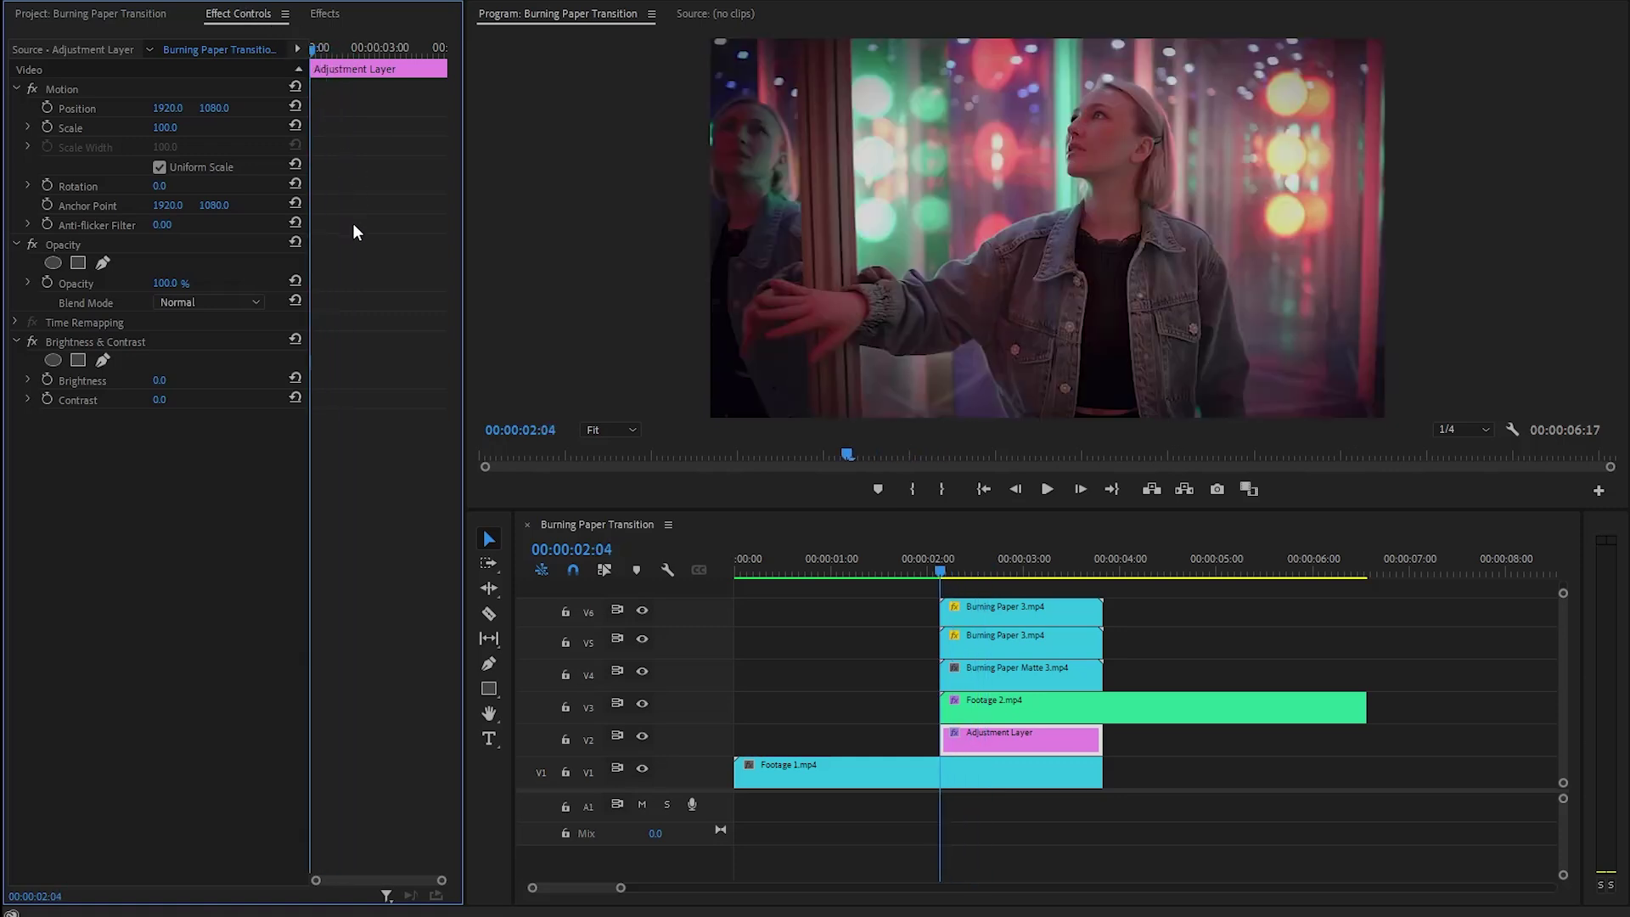
{"action": "left_click", "coordinate": [155, 343]}
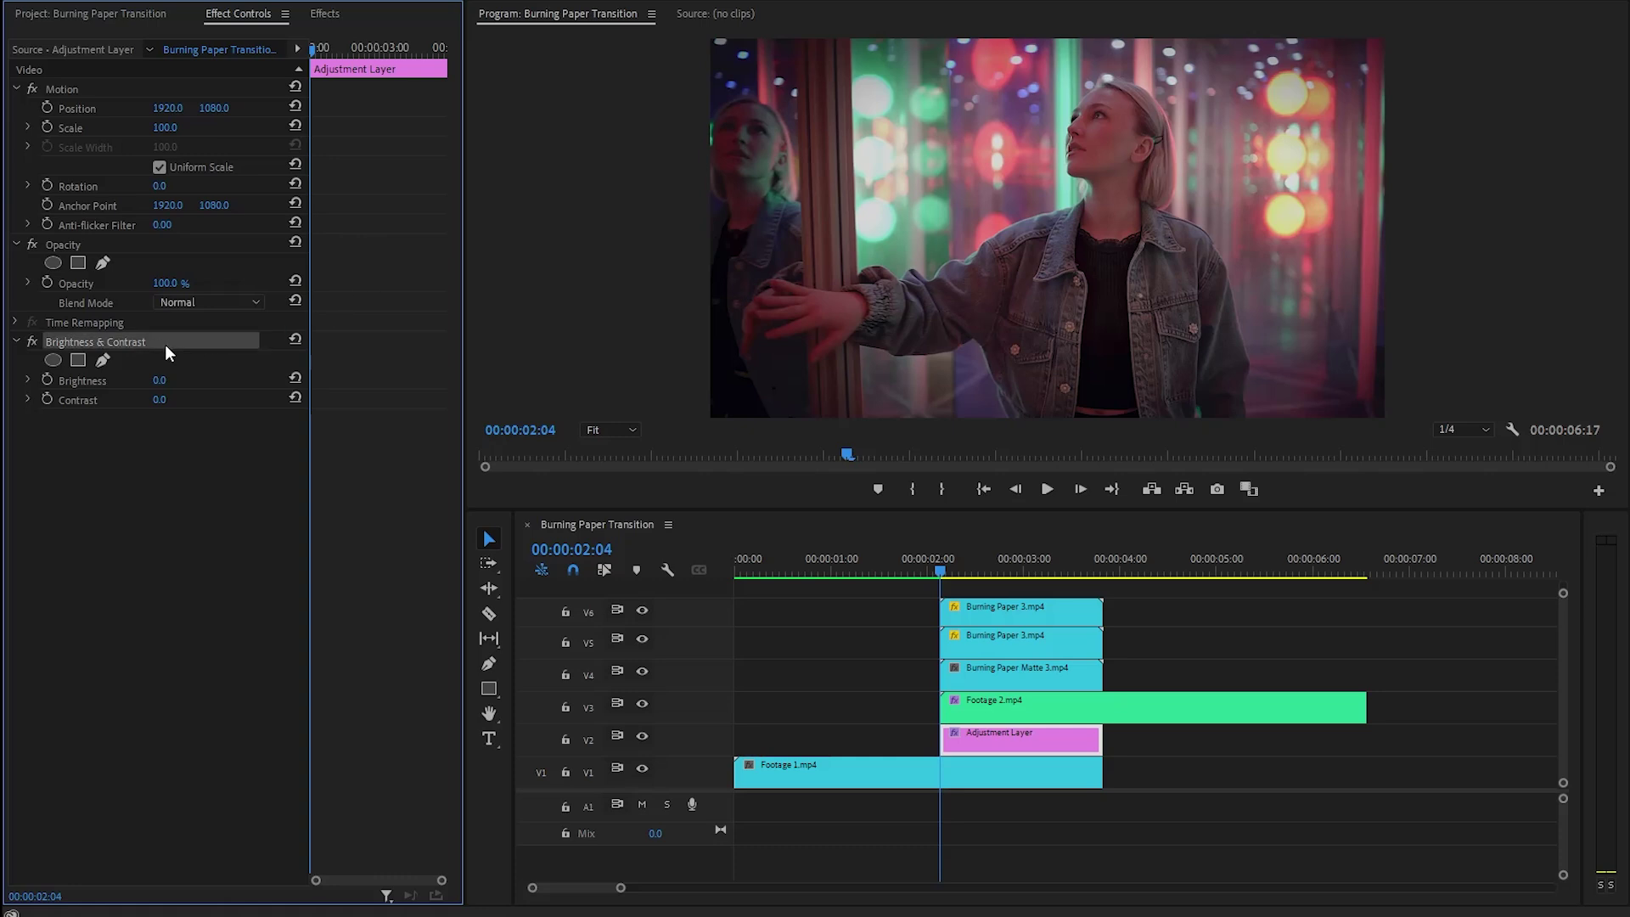
{"action": "left_click", "coordinate": [47, 379]}
{"action": "left_click", "coordinate": [47, 399]}
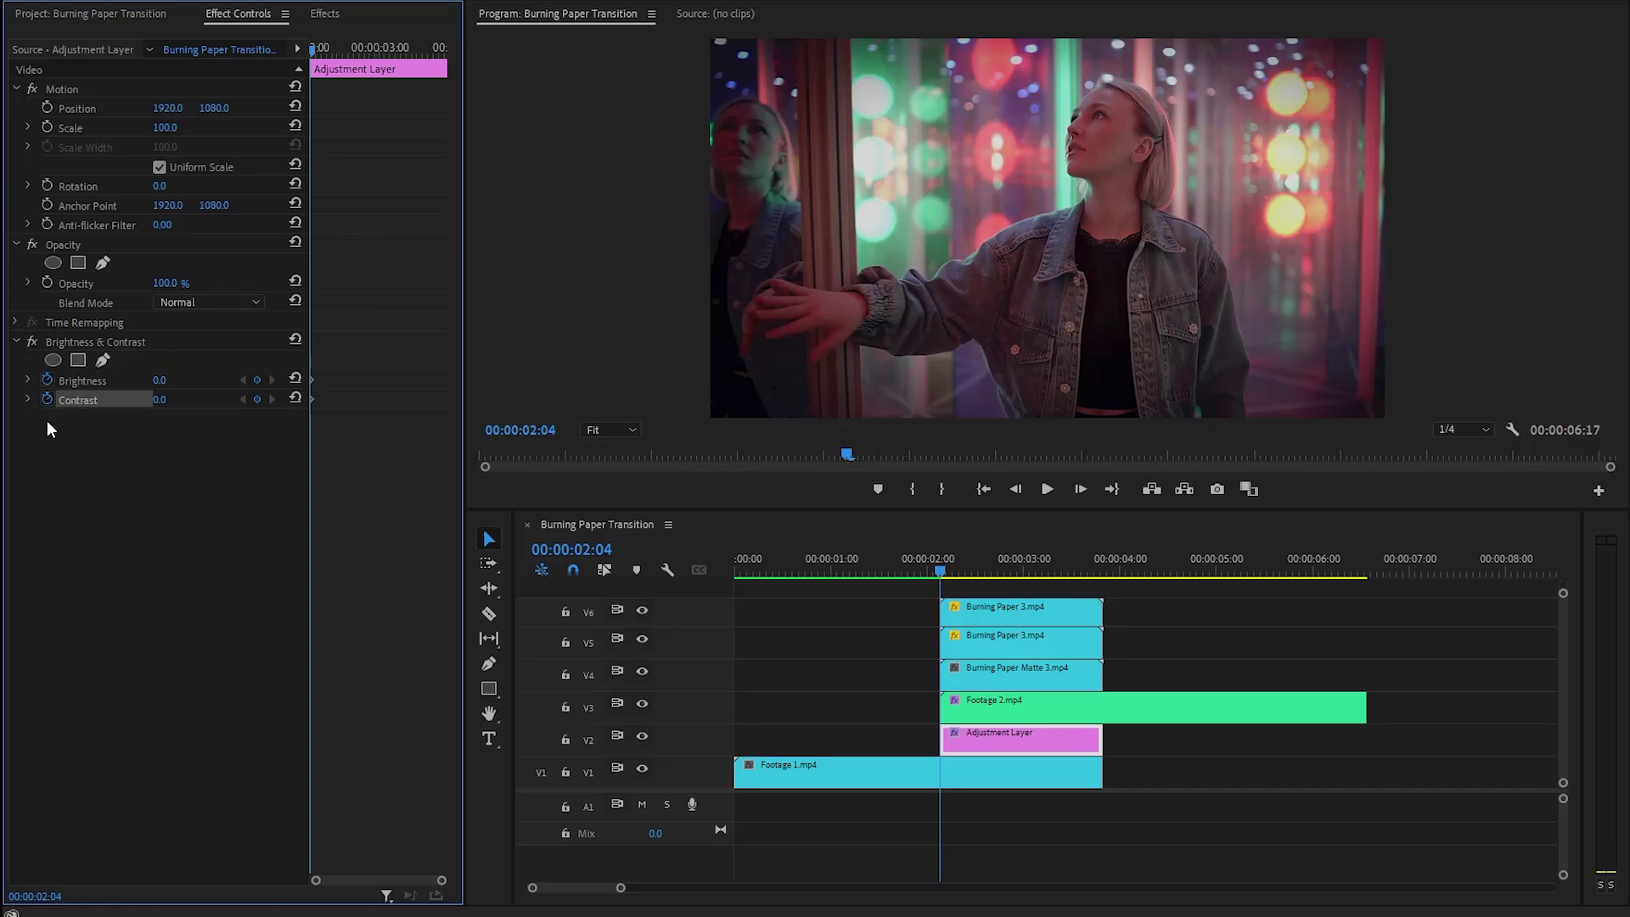
{"action": "key", "text": "space"}
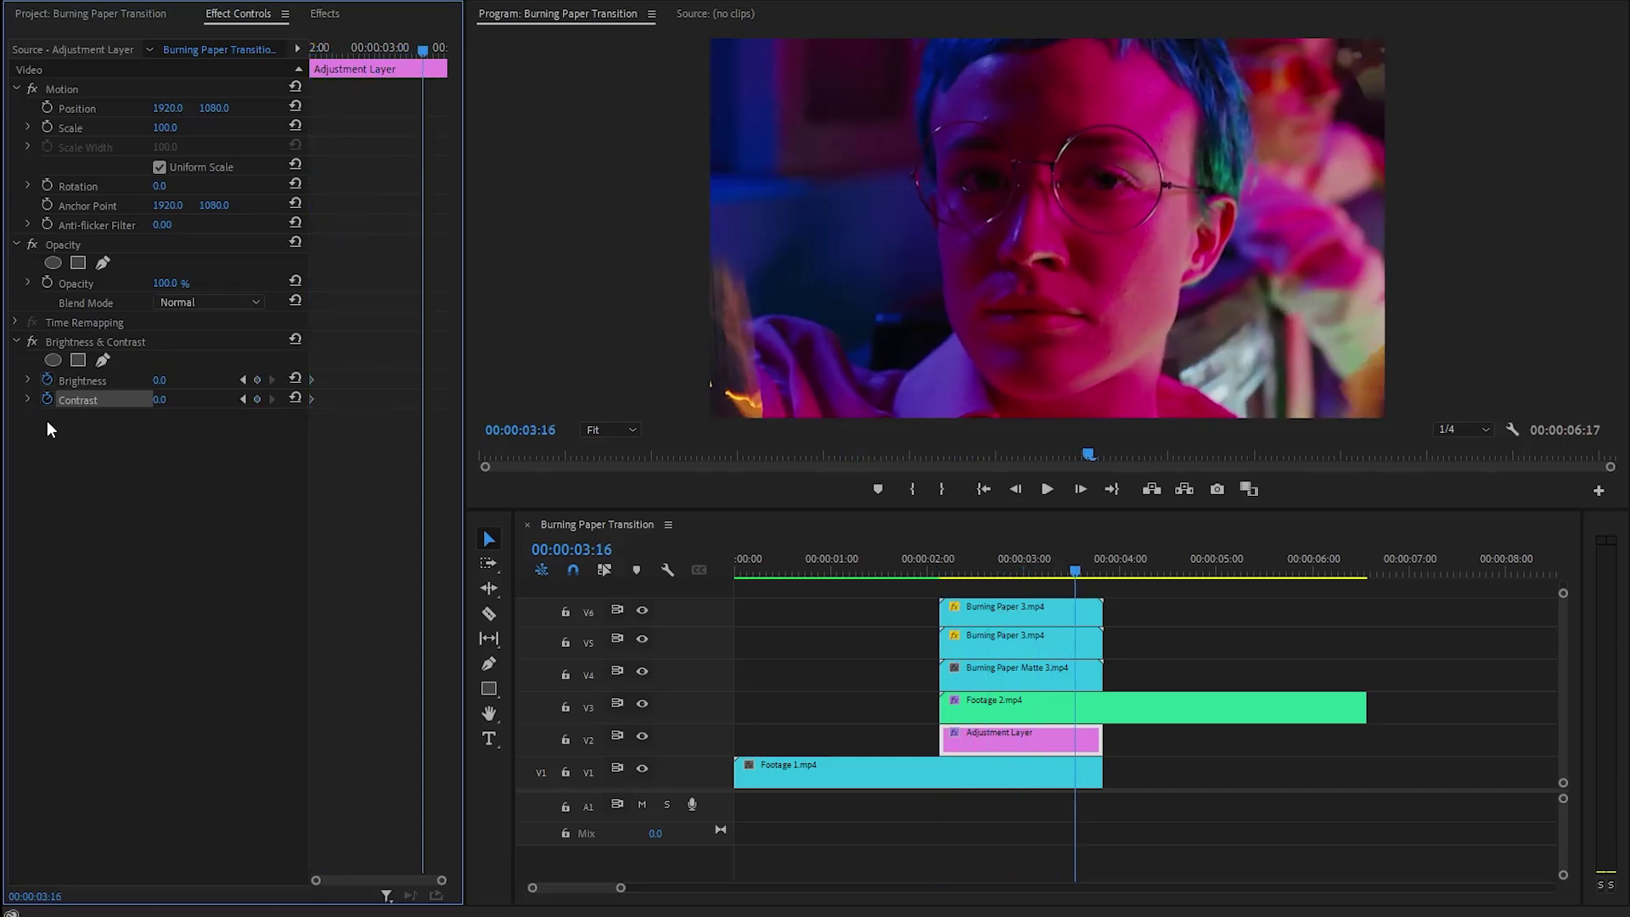
- Set Brightness to -100 and Contrast to -50 at 00:00:03:17
{"action": "left_click", "coordinate": [156, 381]}
{"action": "type", "text": "-100"}
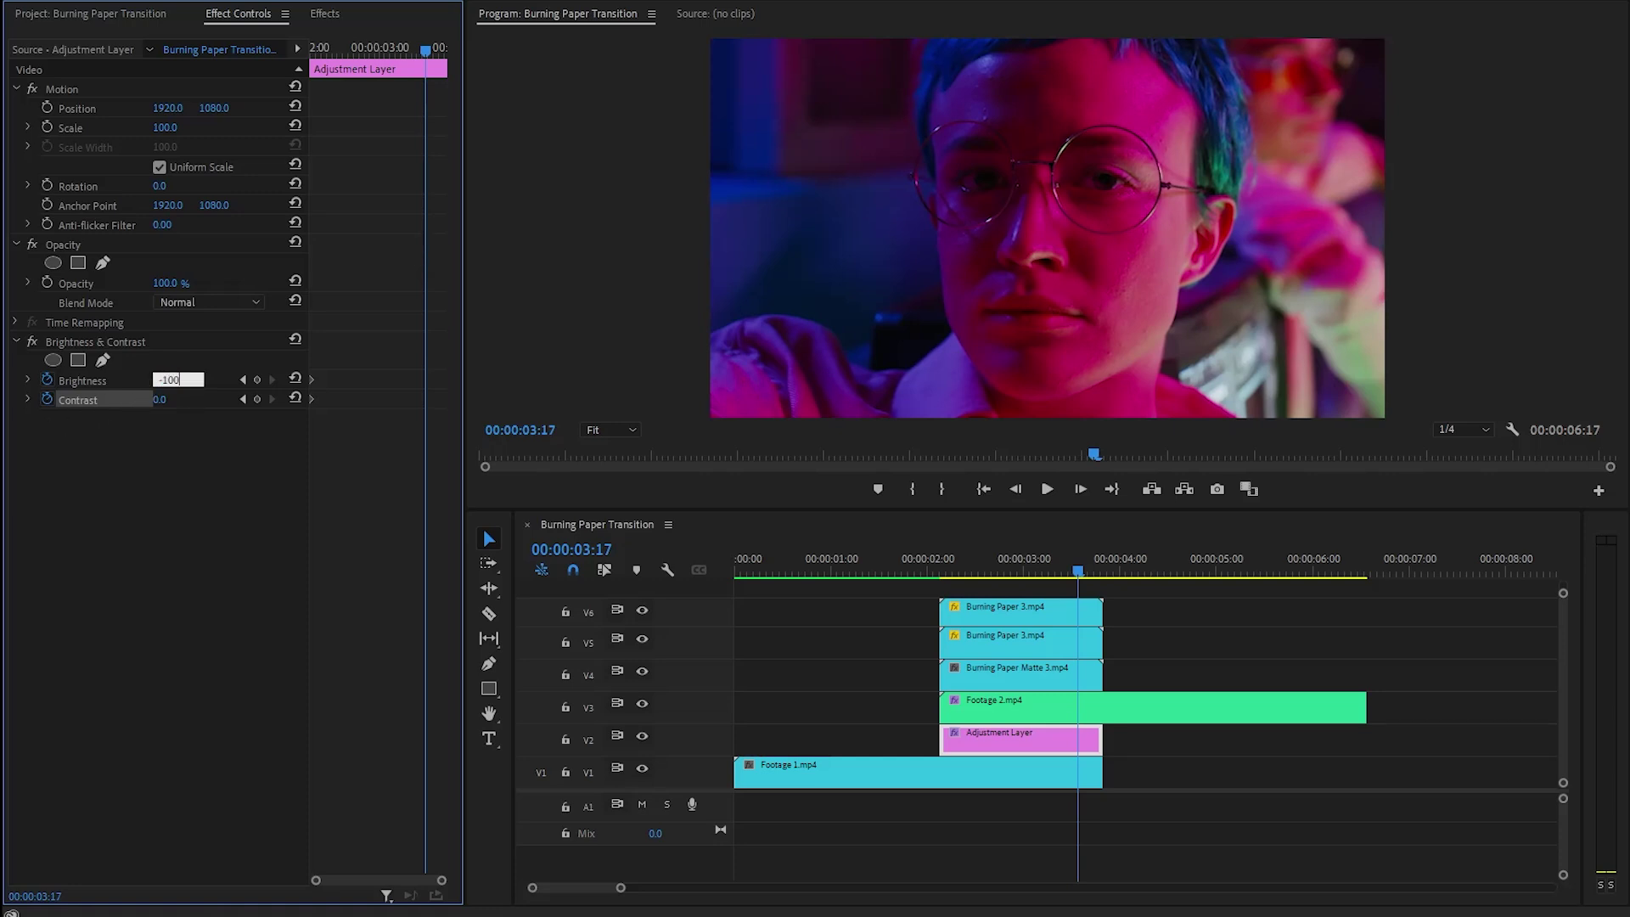
{"action": "key", "text": "Return"}
{"action": "left_click", "coordinate": [171, 402]}
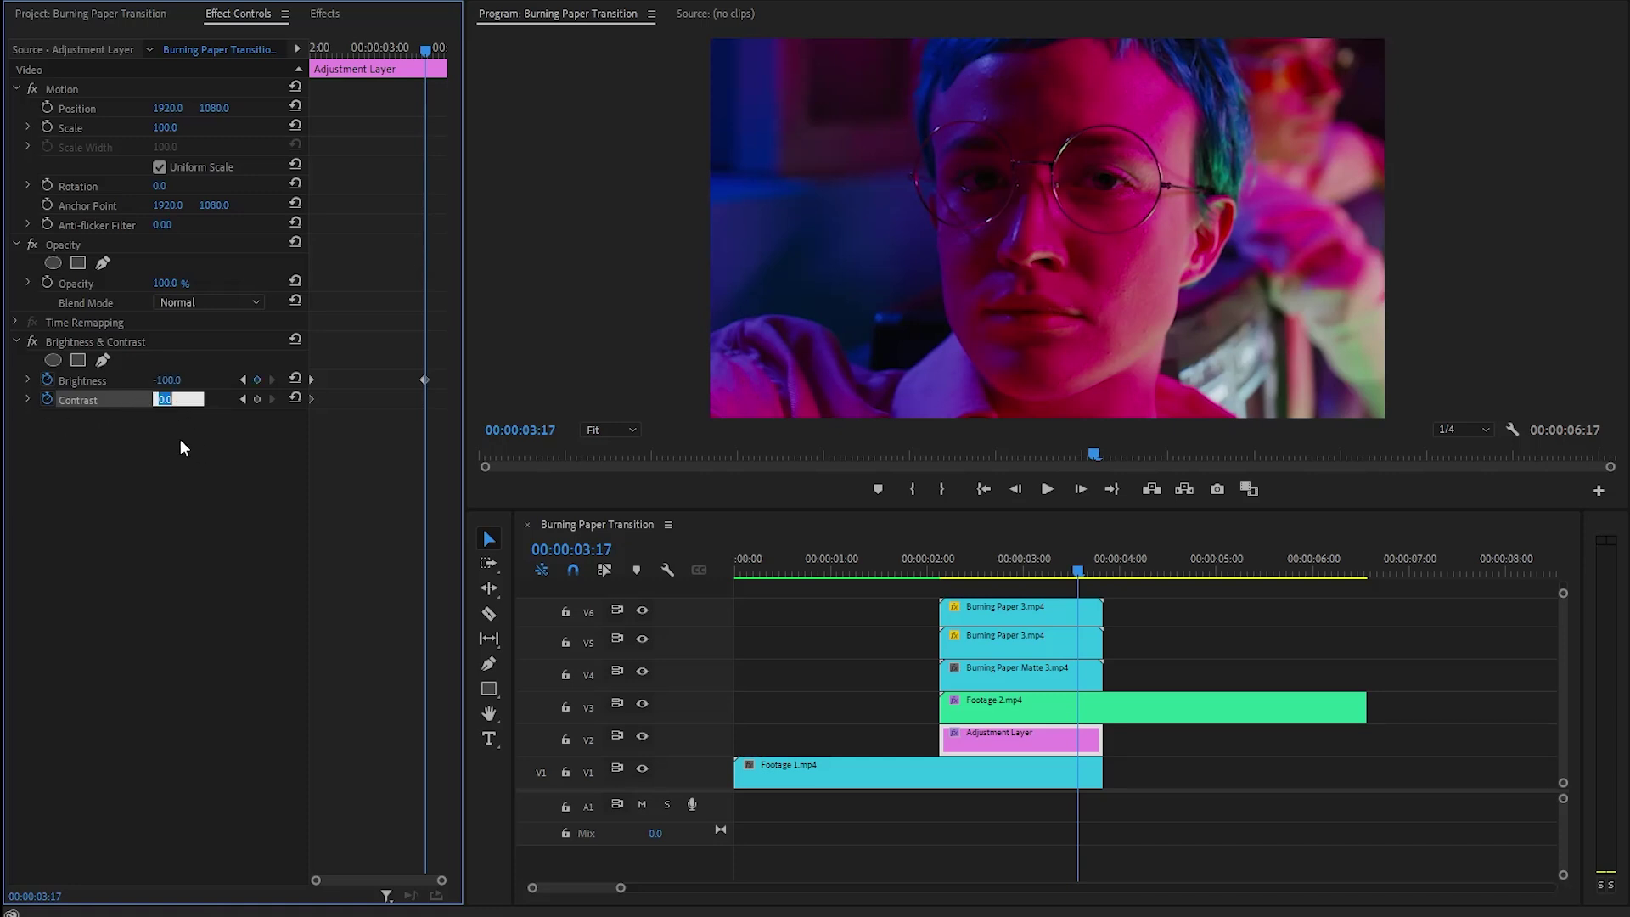
{"action": "type", "text": "-50"}
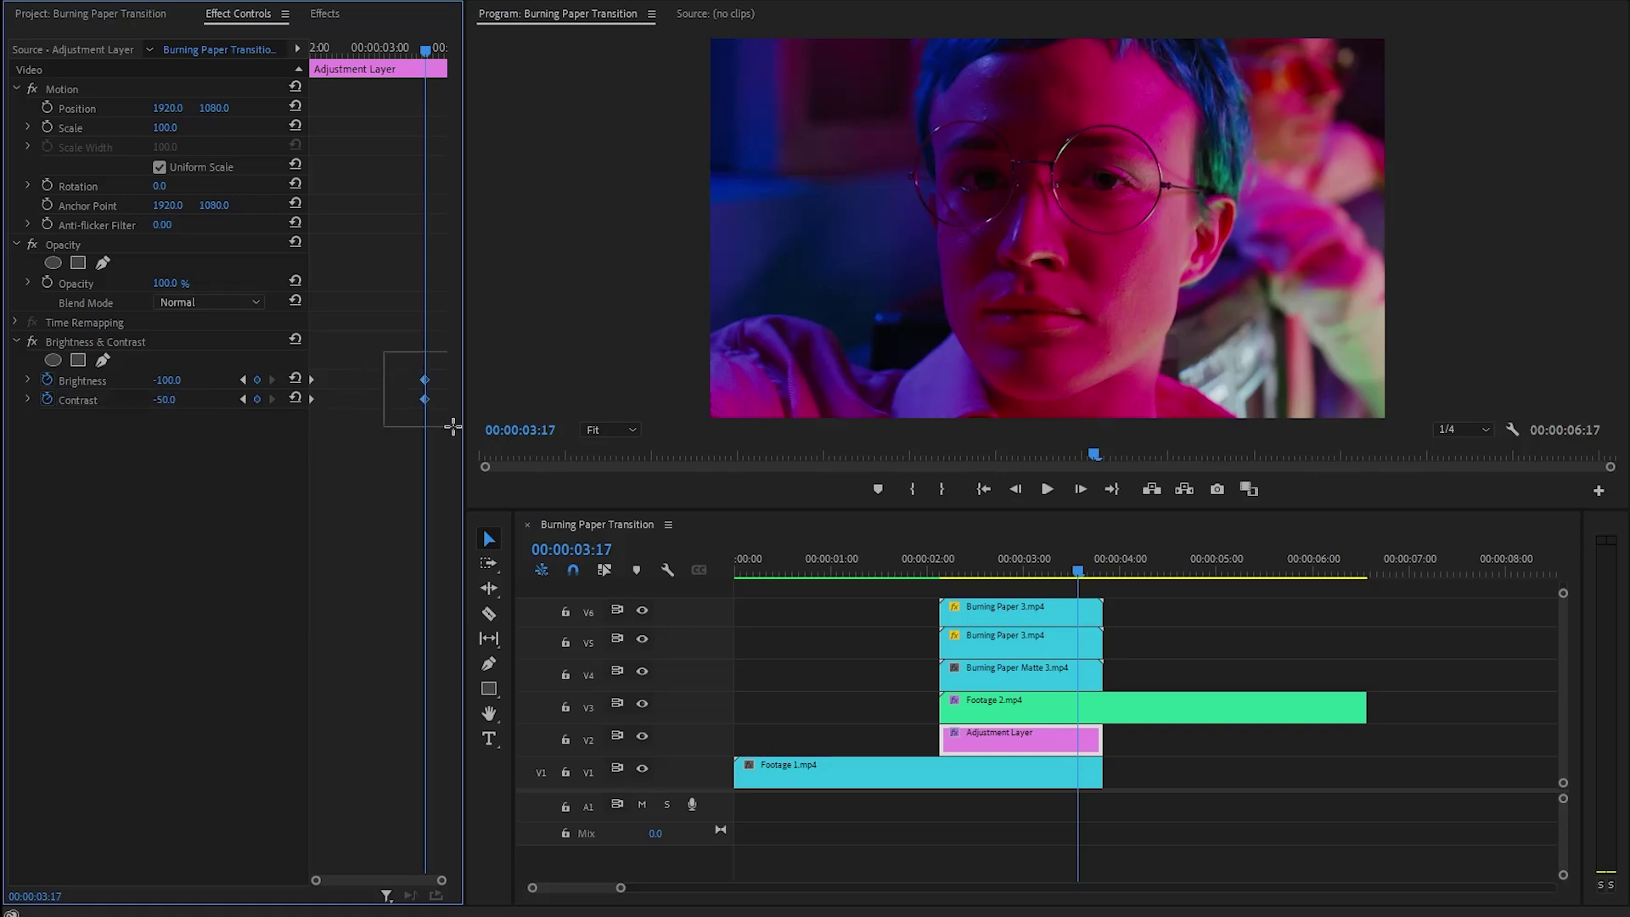
- Apply Ease In to the end Brightness and Contrast keyframes
{"action": "right_click", "coordinate": [423, 380]}
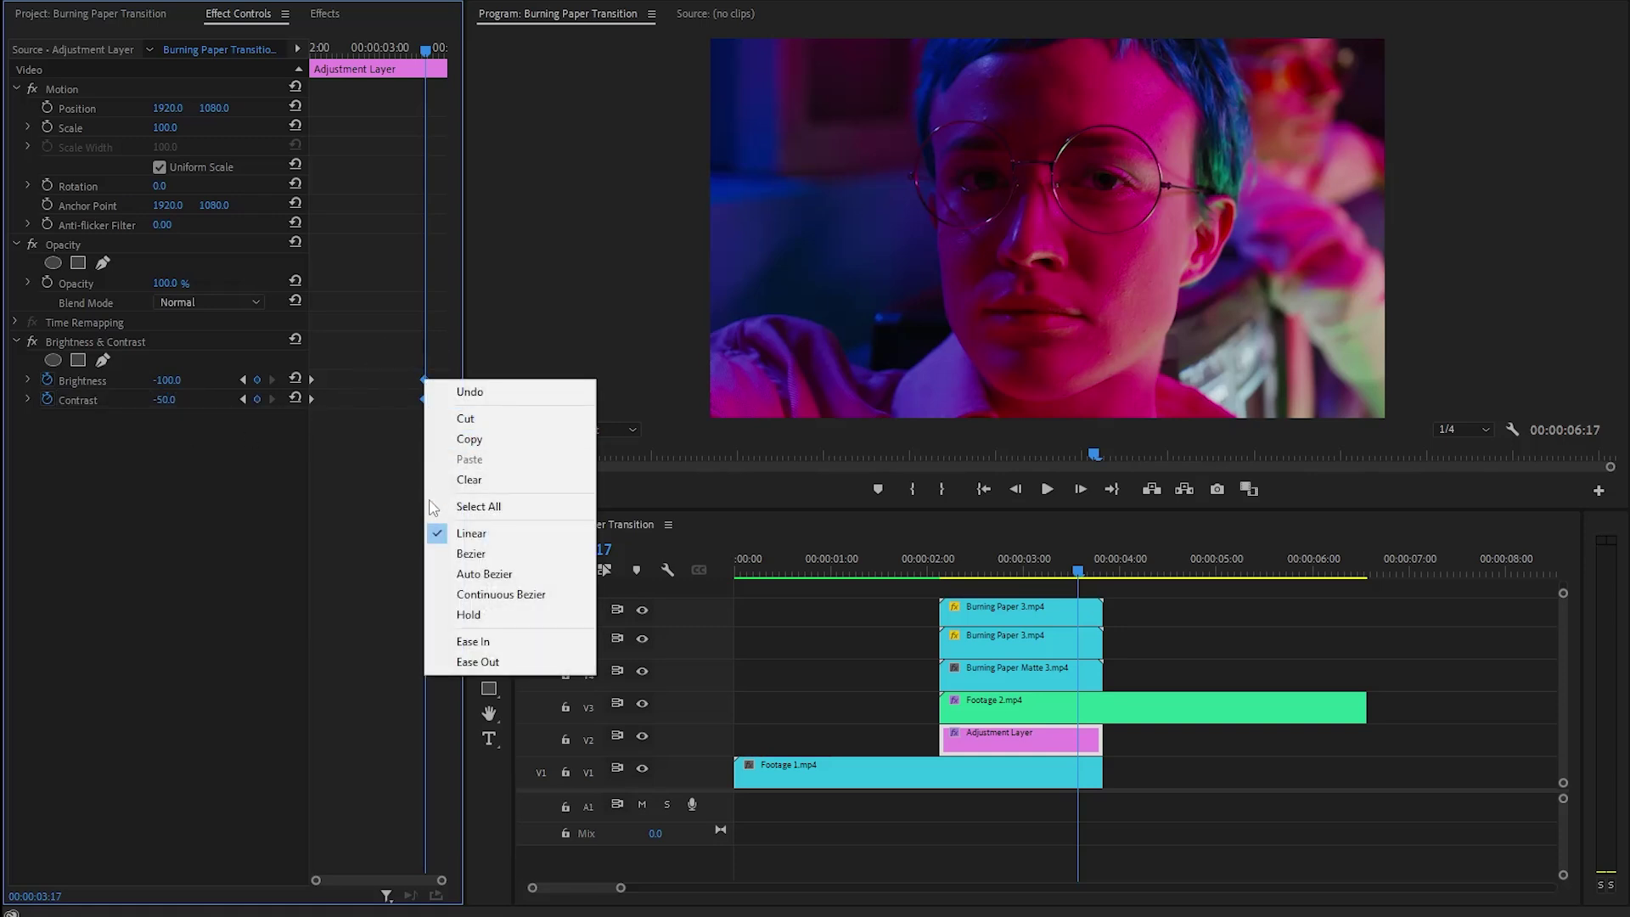
{"action": "left_click", "coordinate": [436, 643]}
{"action": "left_click_drag", "start_coordinate": [419, 51], "coordinate": [387, 71]}
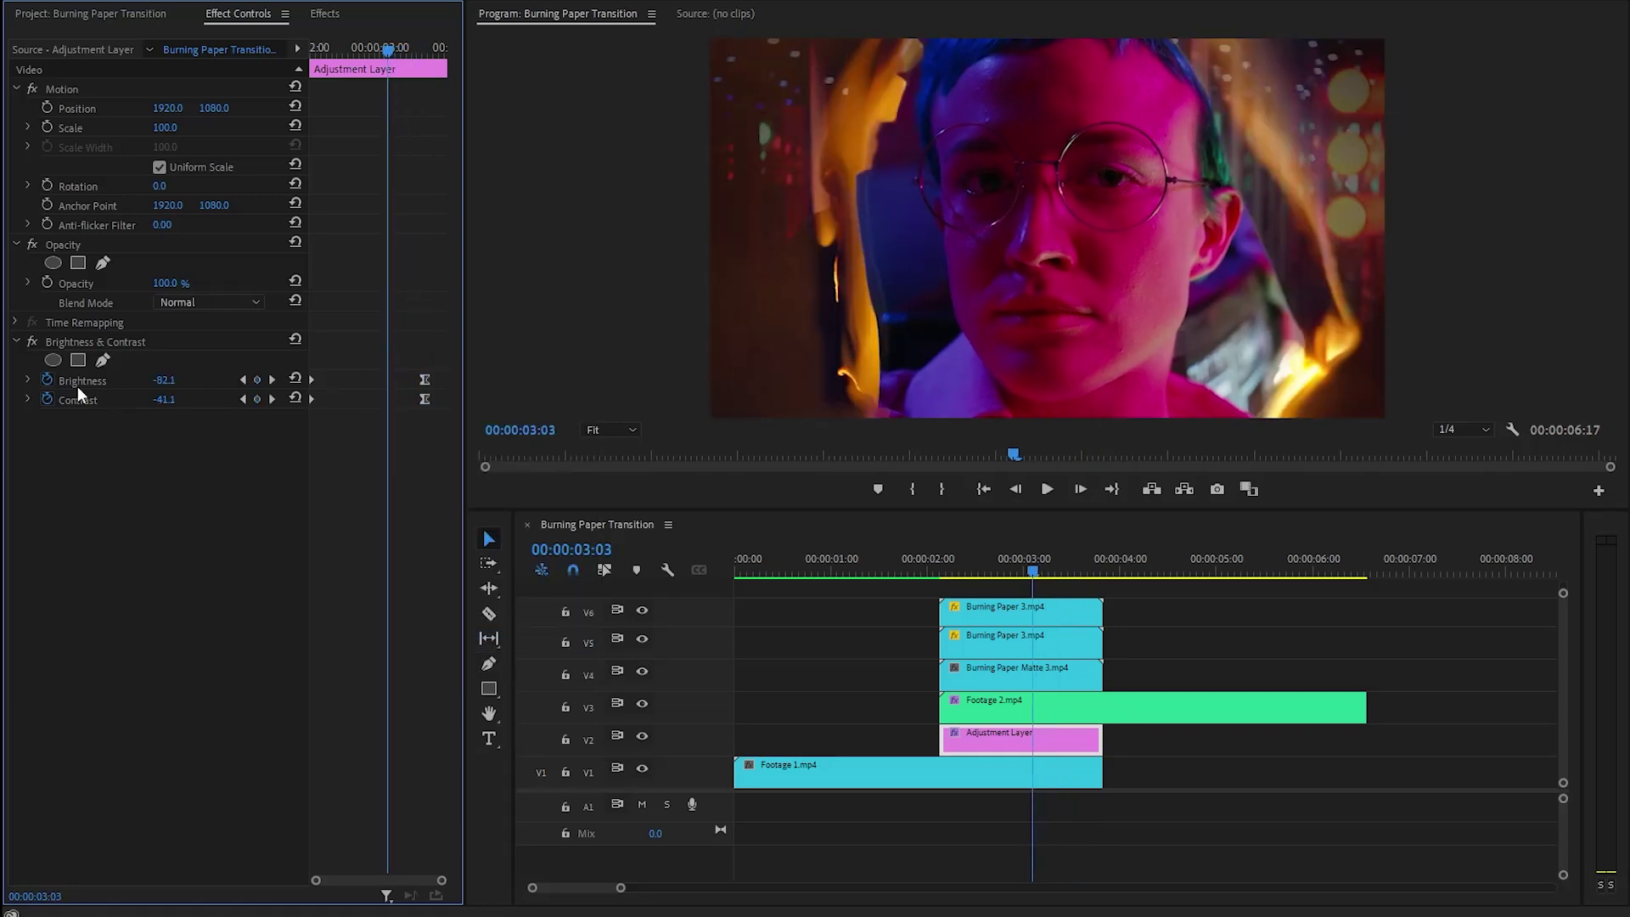
- Steepen the Brightness and Contrast velocity curves by dragging their Bezier handles
{"action": "left_click", "coordinate": [28, 380]}
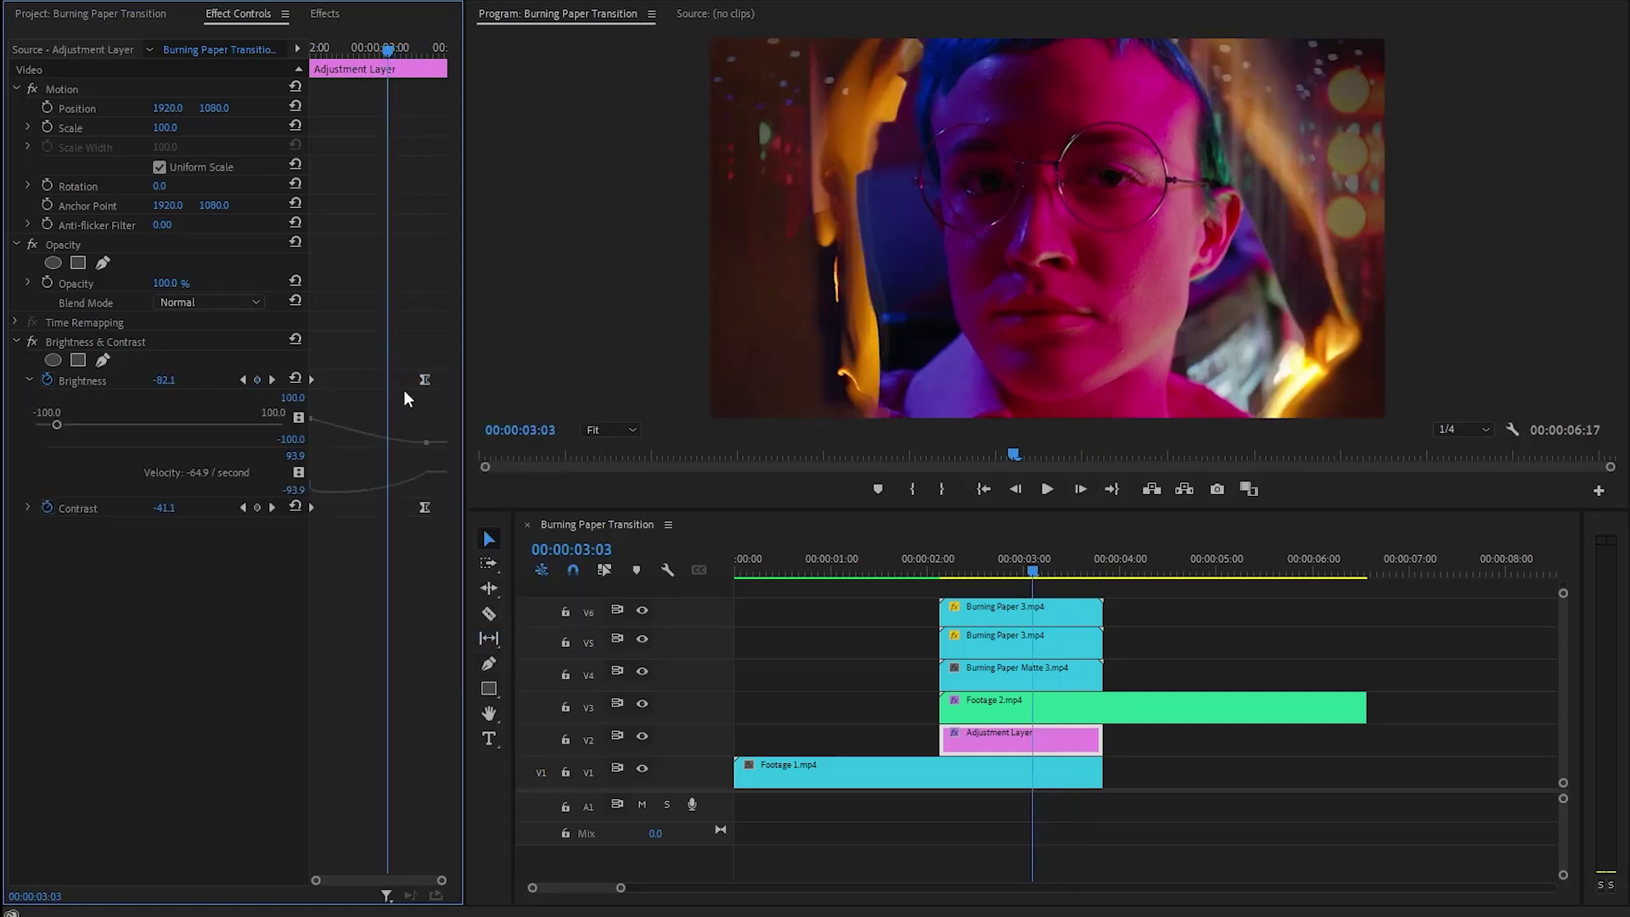
{"action": "left_click", "coordinate": [423, 380]}
{"action": "left_click_drag", "start_coordinate": [410, 473], "coordinate": [361, 480]}
{"action": "left_click", "coordinate": [362, 473]}
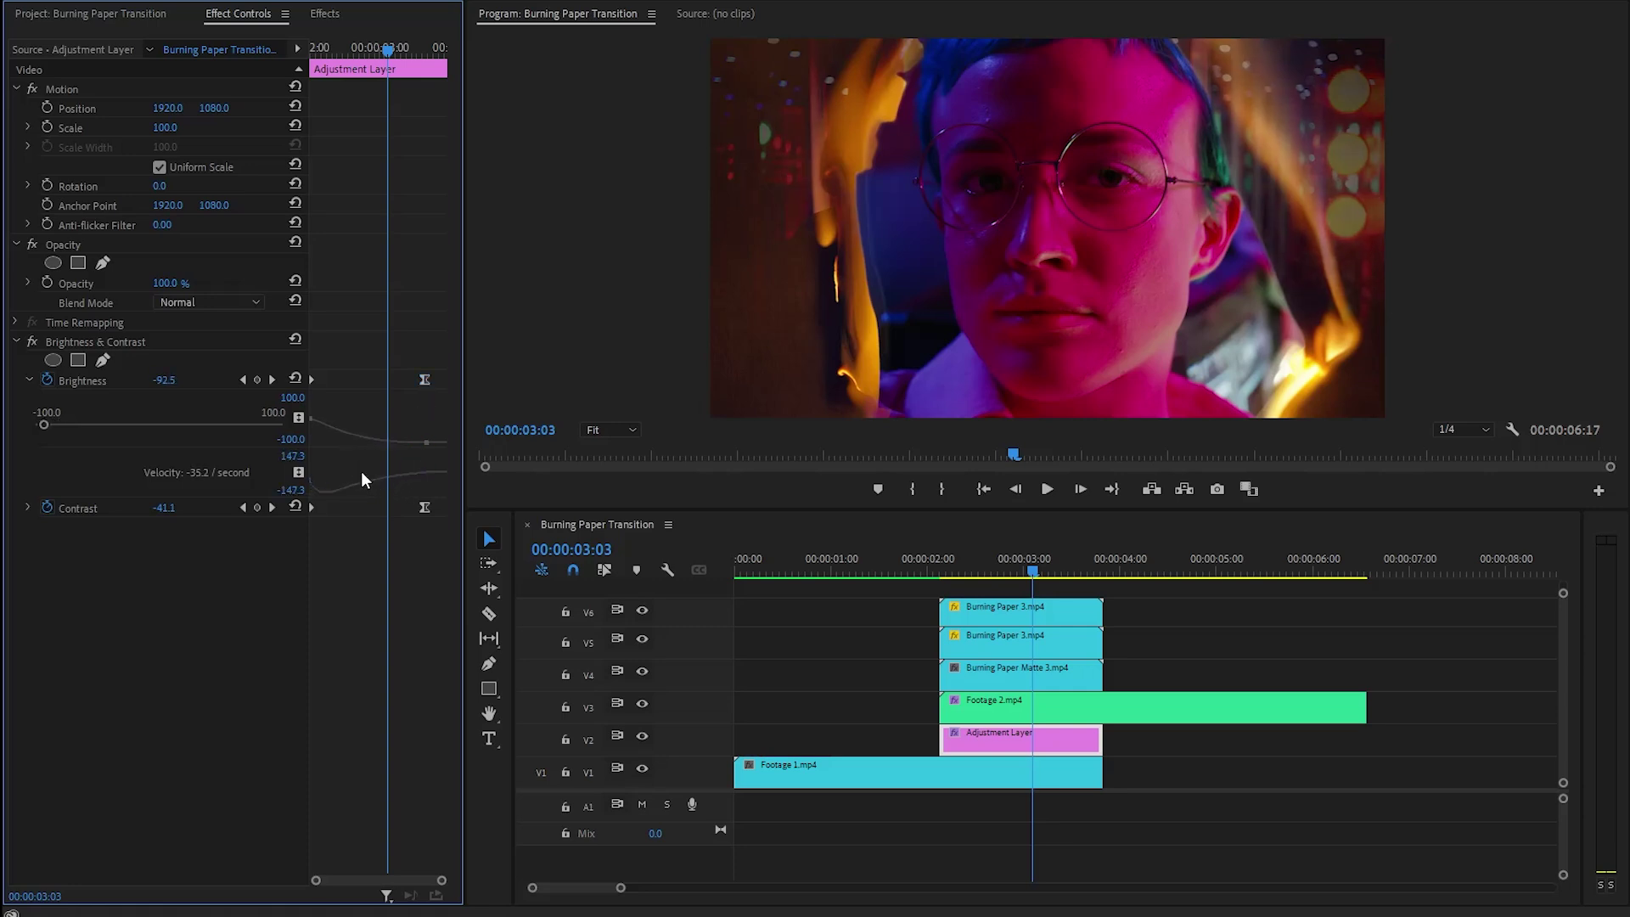
{"action": "left_click", "coordinate": [28, 508]}
{"action": "left_click_drag", "start_coordinate": [408, 604], "coordinate": [389, 611]}
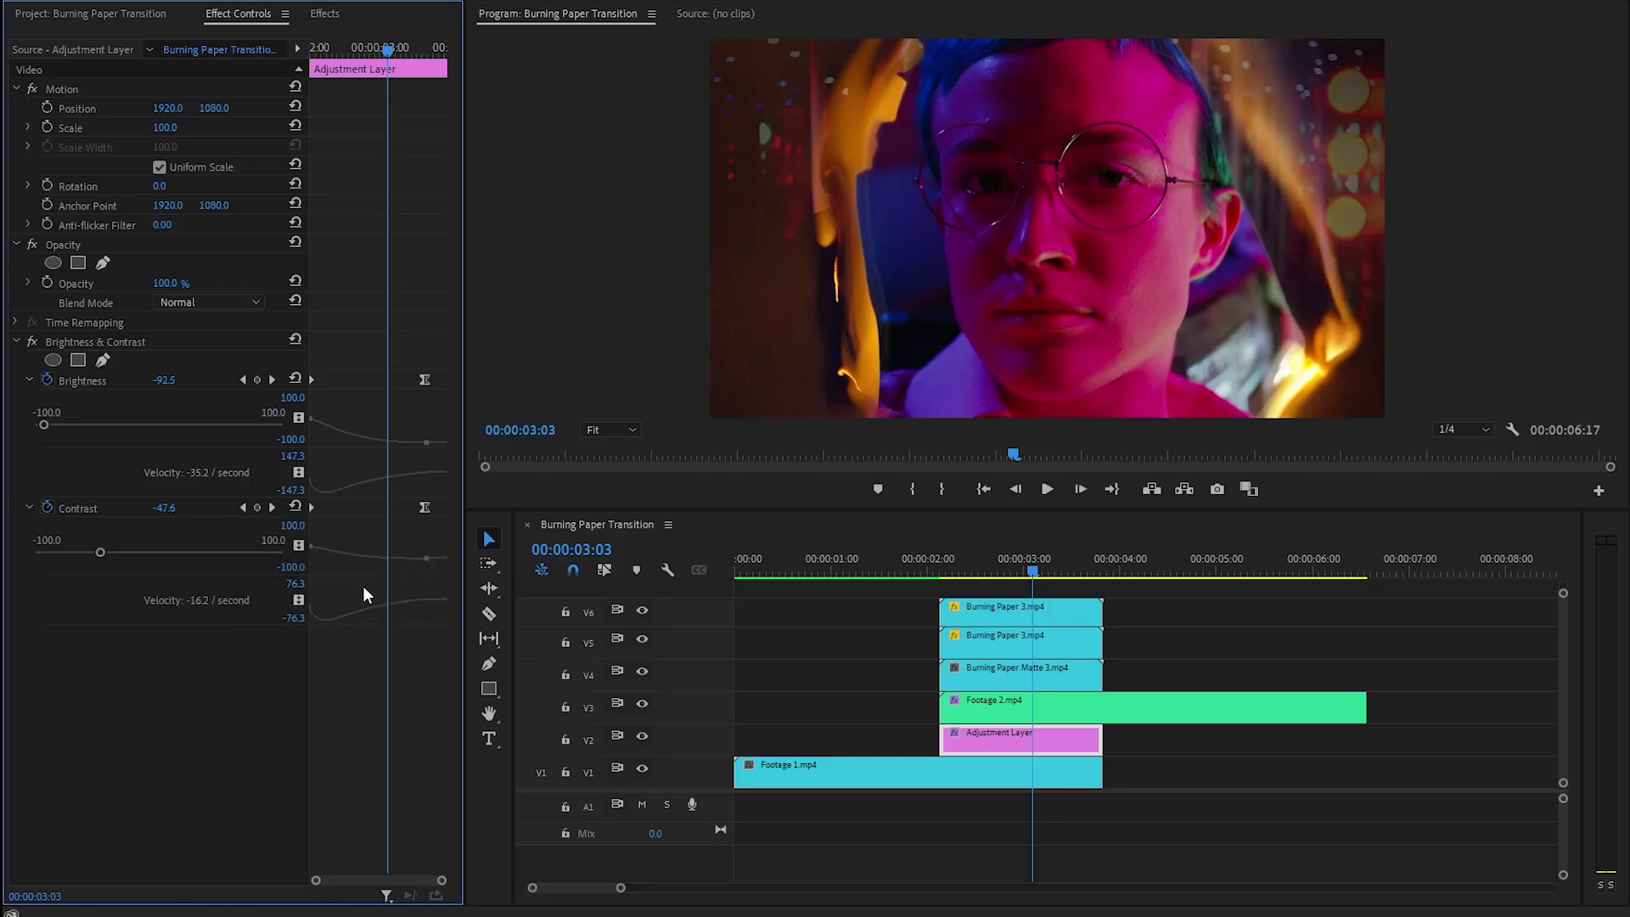
{"action": "left_click_drag", "start_coordinate": [1030, 572], "coordinate": [1150, 626]}
- Cut Footage 2.mp4 at 00:00:04:09, move its remainder to V1, and place Burning Paper SFX 3.wav on A1
{"action": "left_click", "coordinate": [1159, 633]}
{"action": "left_click", "coordinate": [1170, 703]}
{"action": "key", "text": "c"}
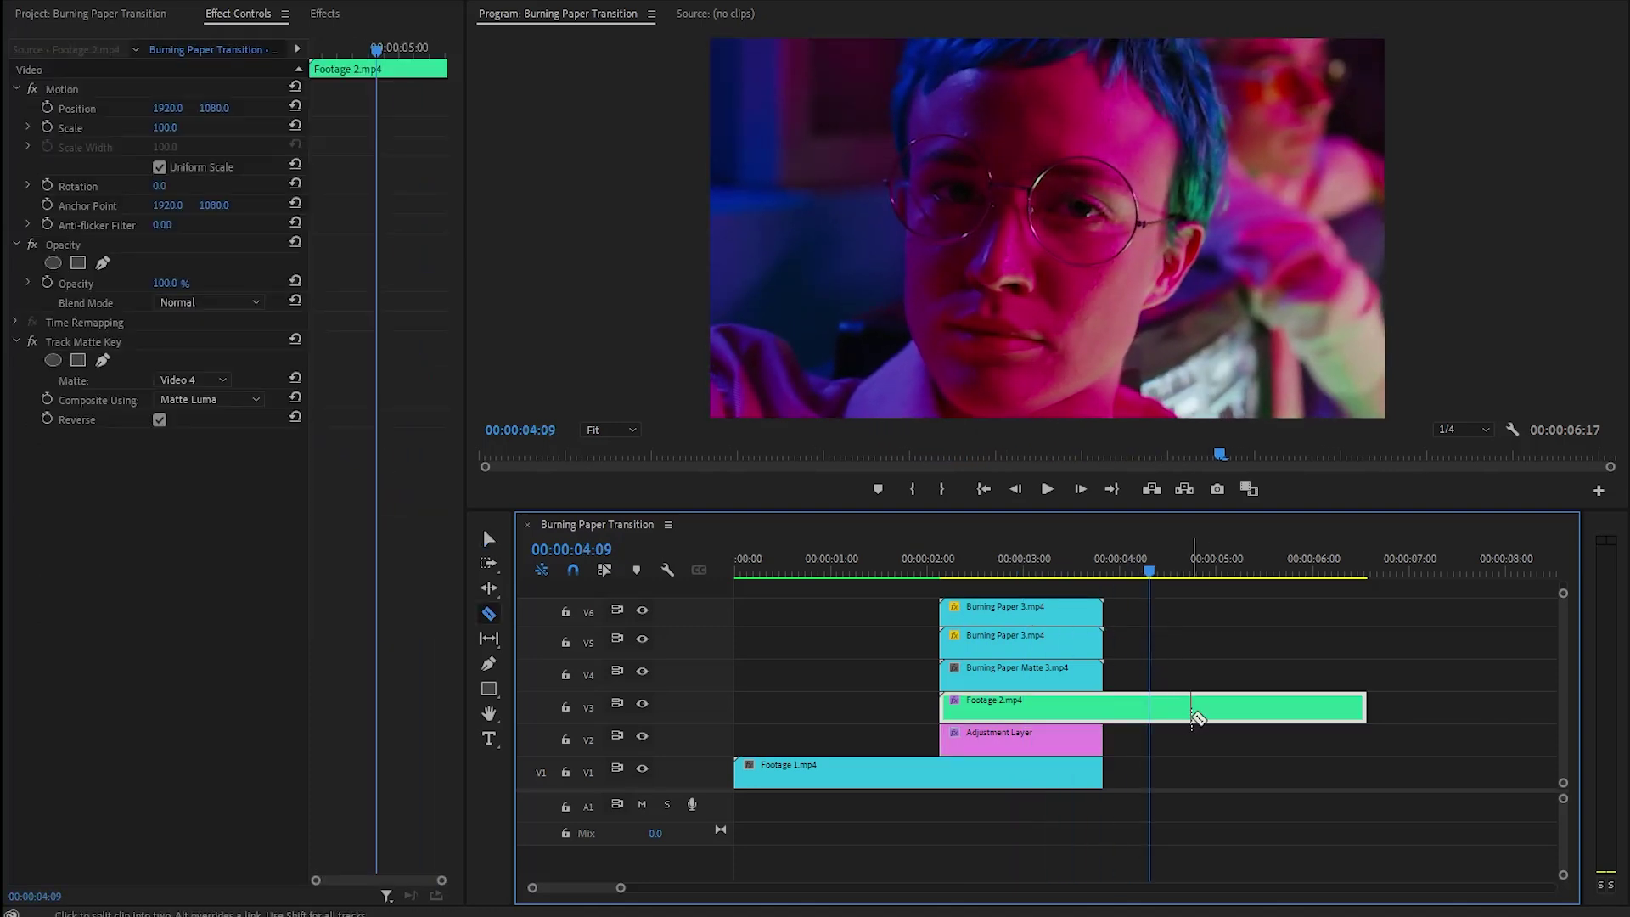
{"action": "left_click", "coordinate": [1105, 707]}
{"action": "key", "text": "v"}
{"action": "left_click_drag", "start_coordinate": [1171, 708], "coordinate": [1180, 771]}
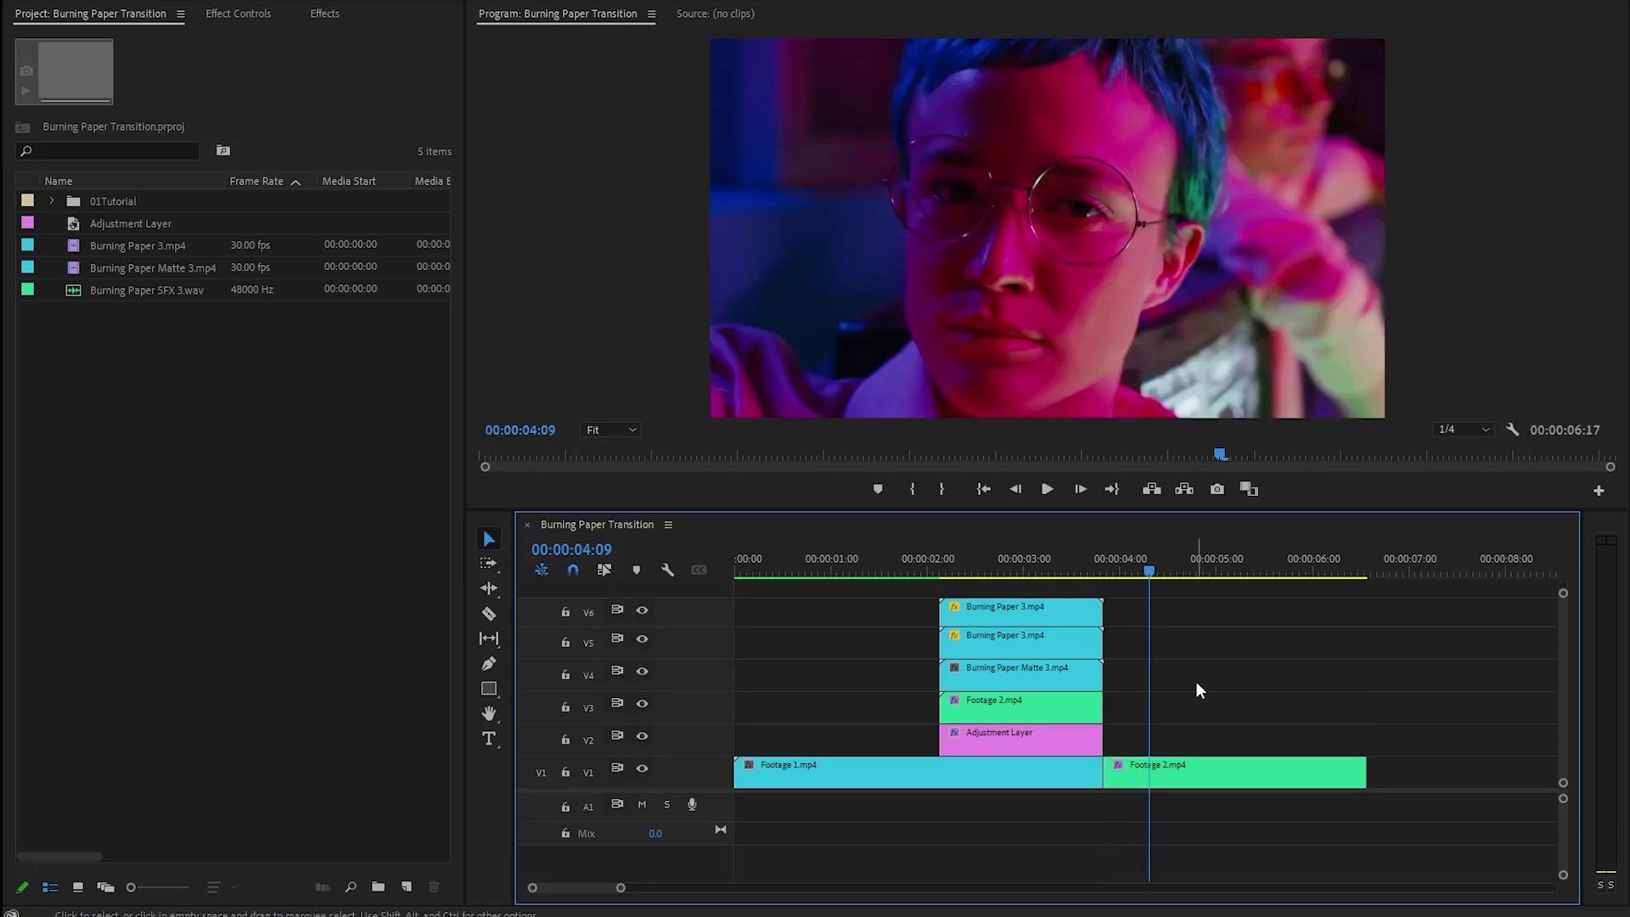
{"action": "left_click_drag", "start_coordinate": [132, 292], "coordinate": [939, 807]}
{"action": "left_click_drag", "start_coordinate": [937, 802], "coordinate": [939, 801]}
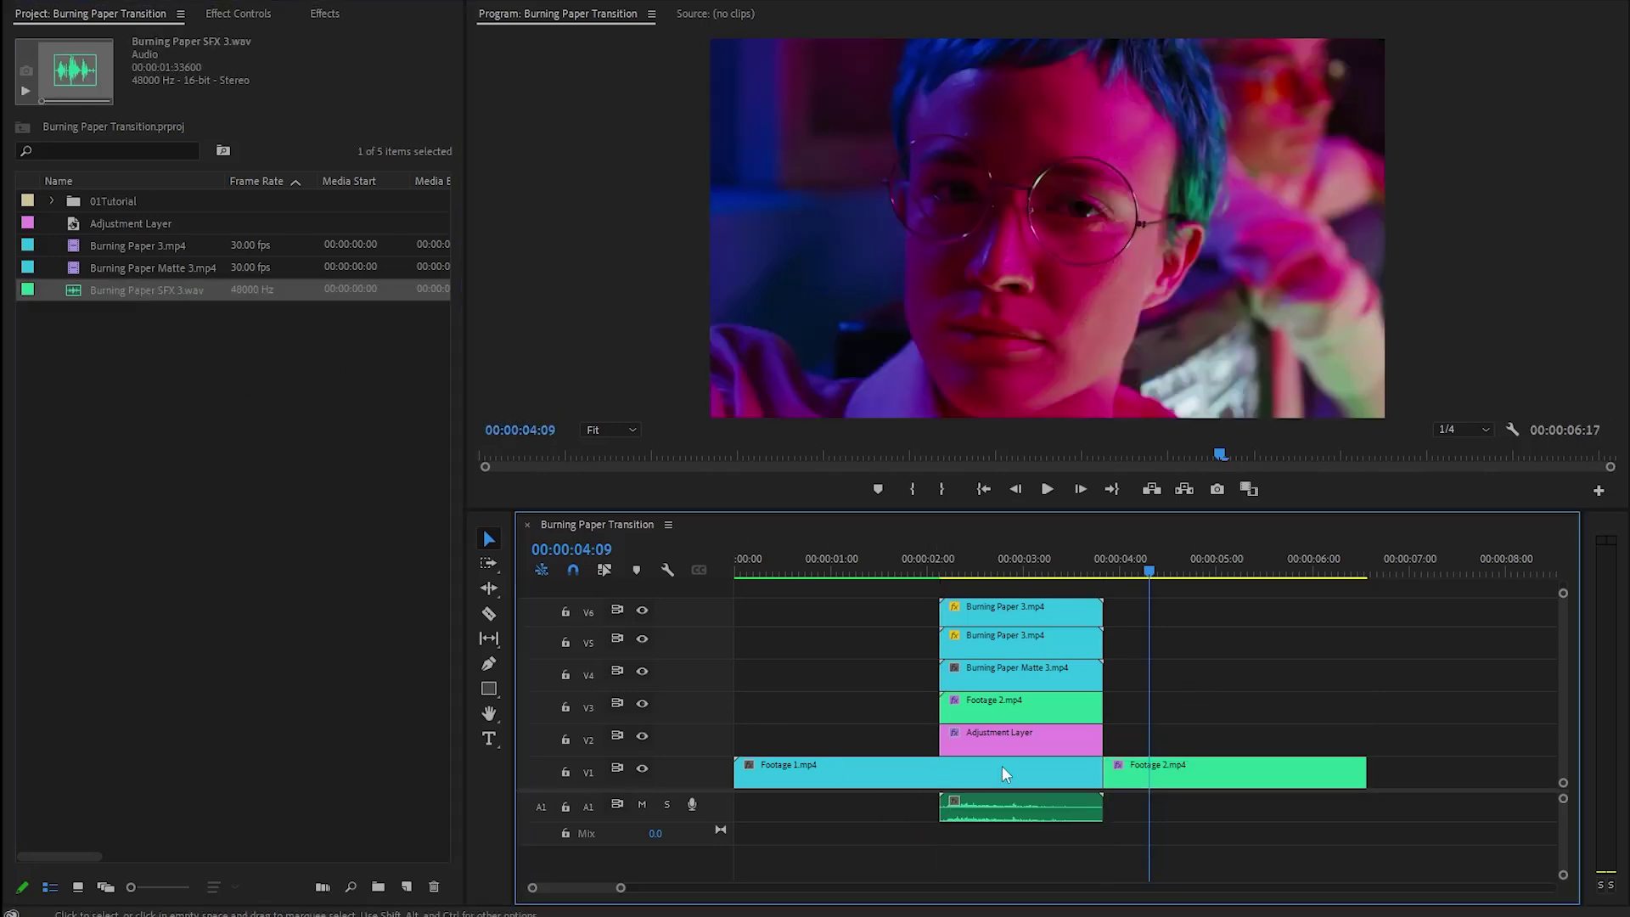